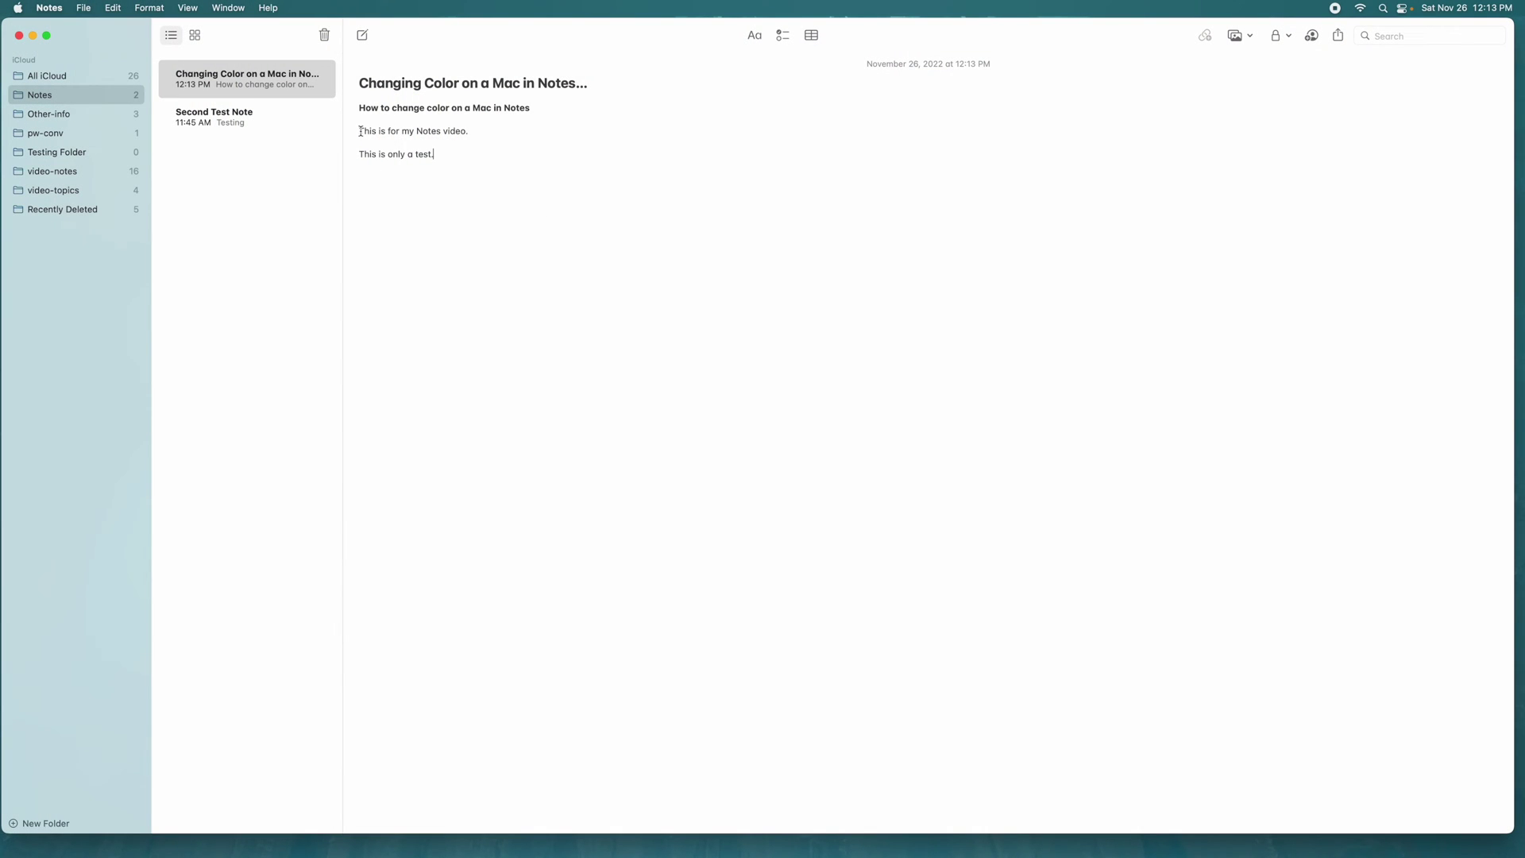
Step: Select the sentence 'This is for my Notes video.' and open the Fonts panel with Cmd+T
{"action": "left_click_drag", "start_coordinate": [361, 130], "coordinate": [464, 132]}
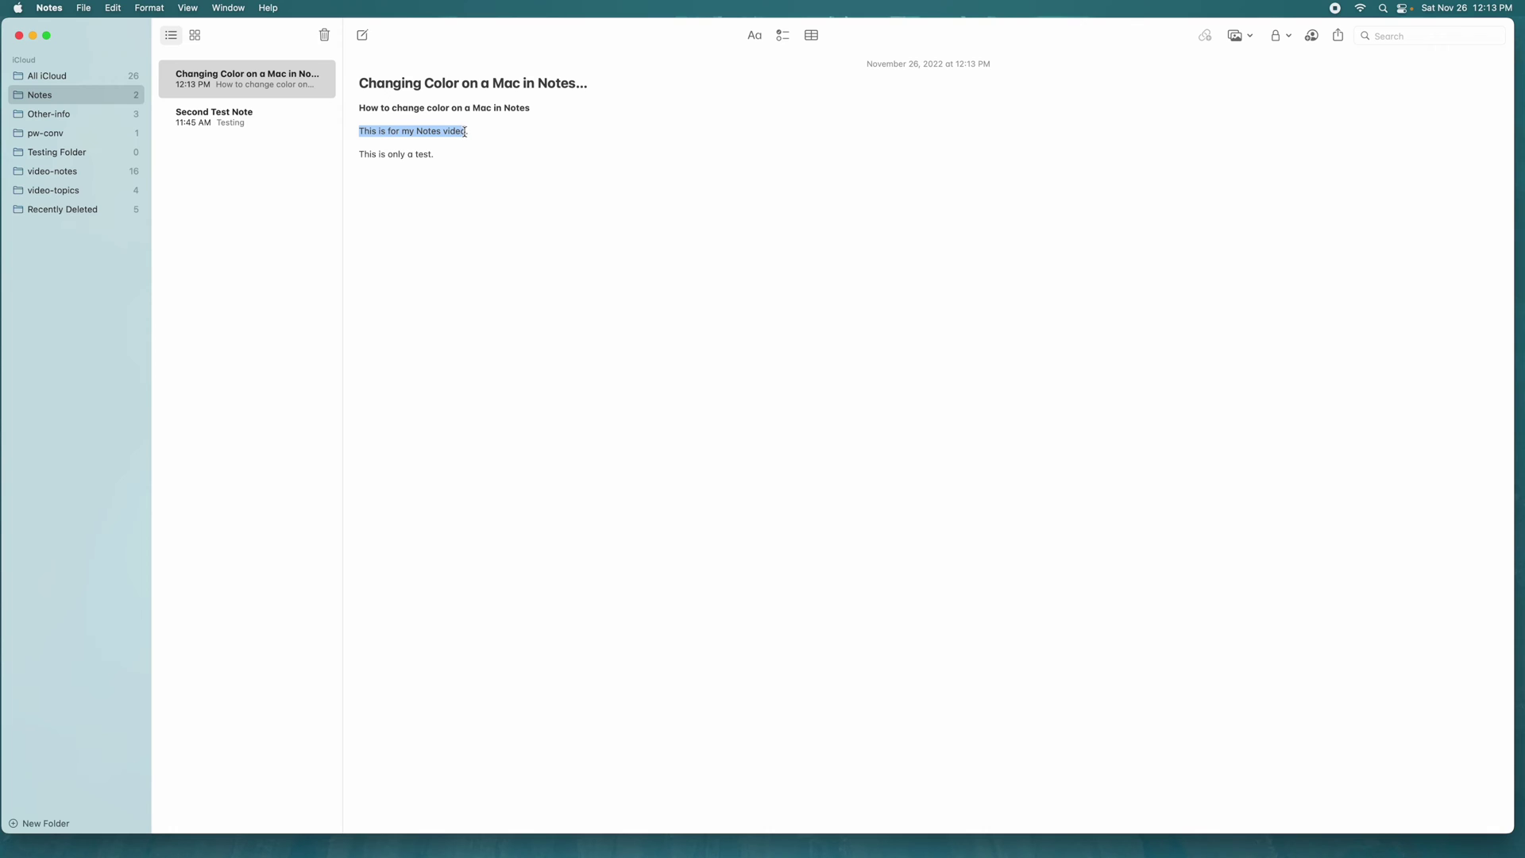
{"action": "left_click", "coordinate": [754, 36]}
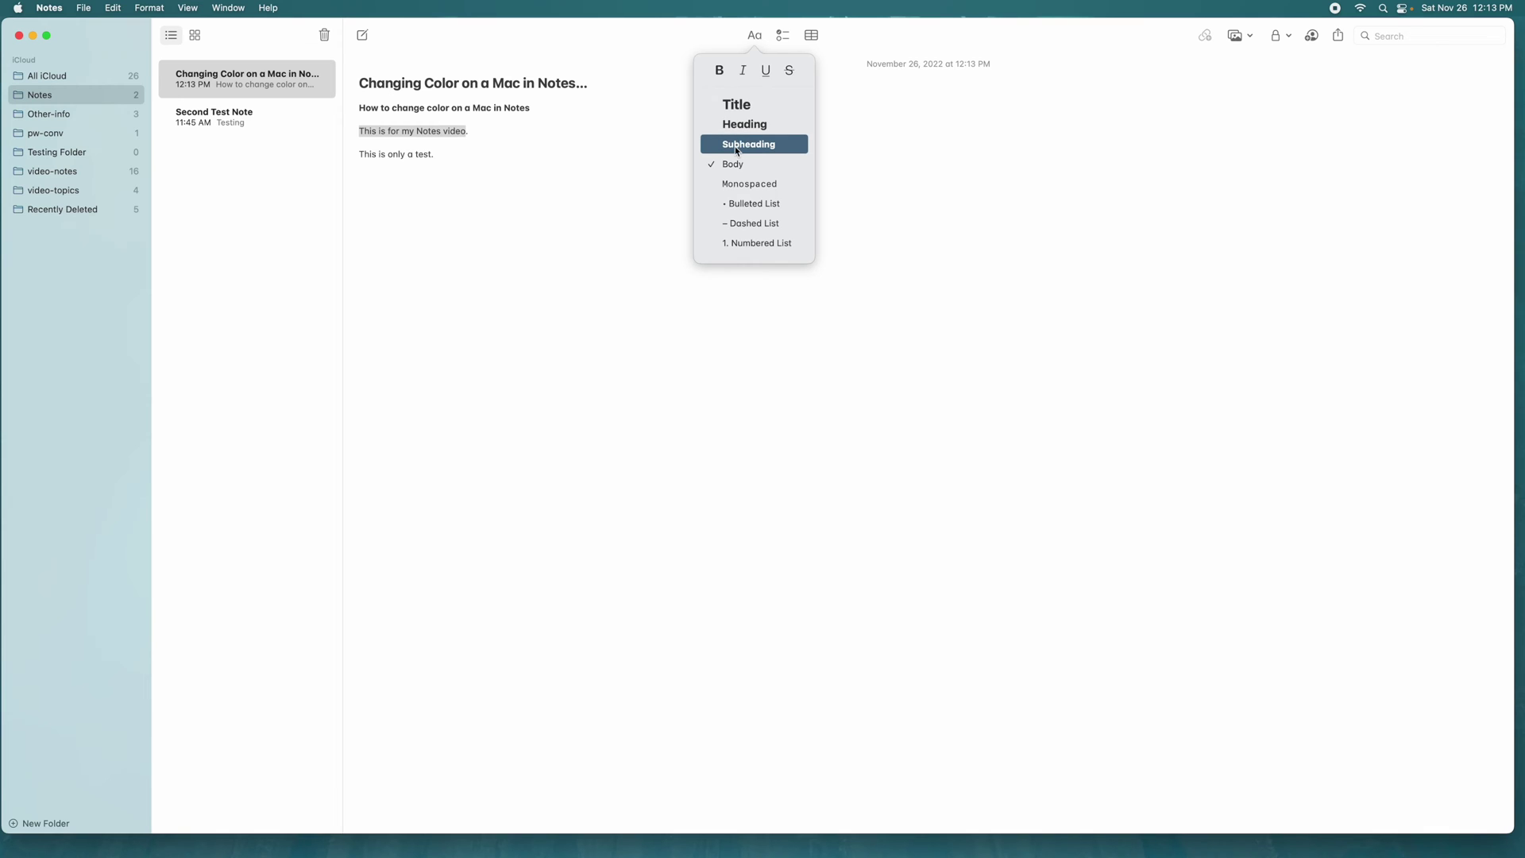
{"action": "left_click", "coordinate": [892, 134]}
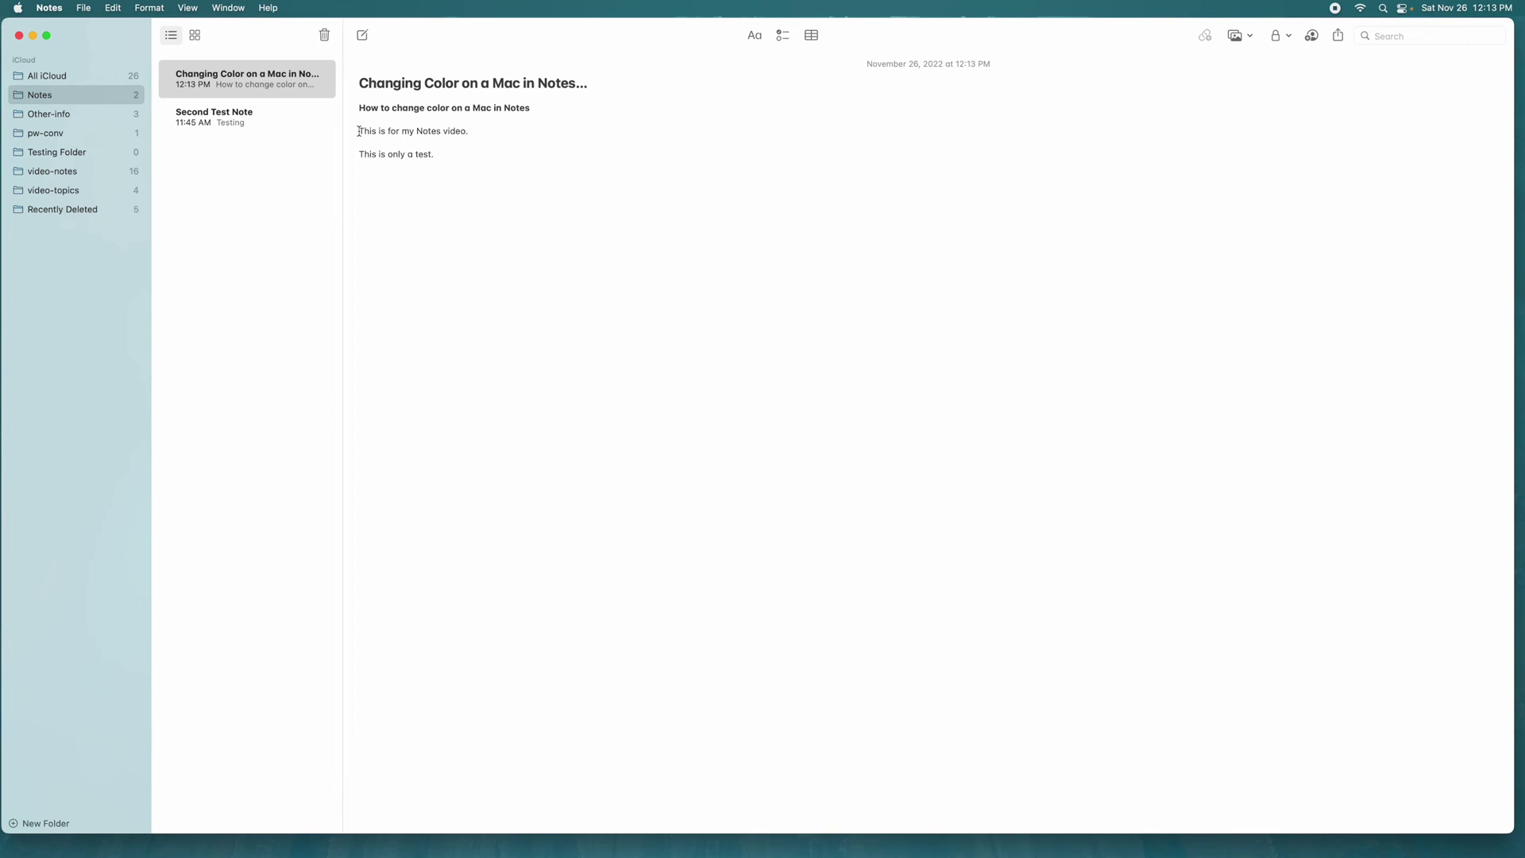
{"action": "left_click_drag", "start_coordinate": [359, 132], "coordinate": [473, 128]}
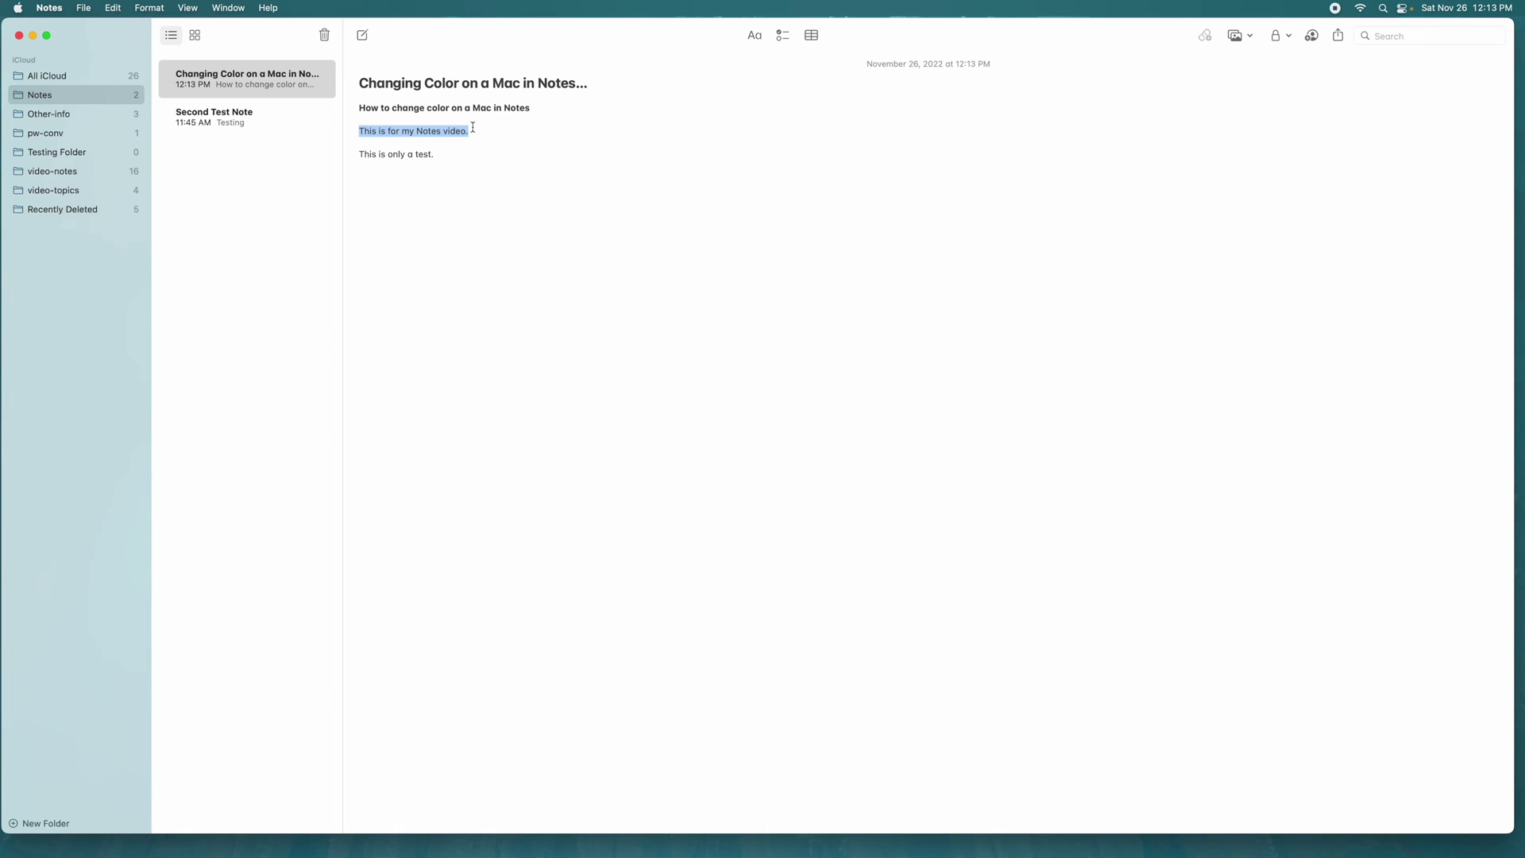
{"action": "key", "text": "super+t"}
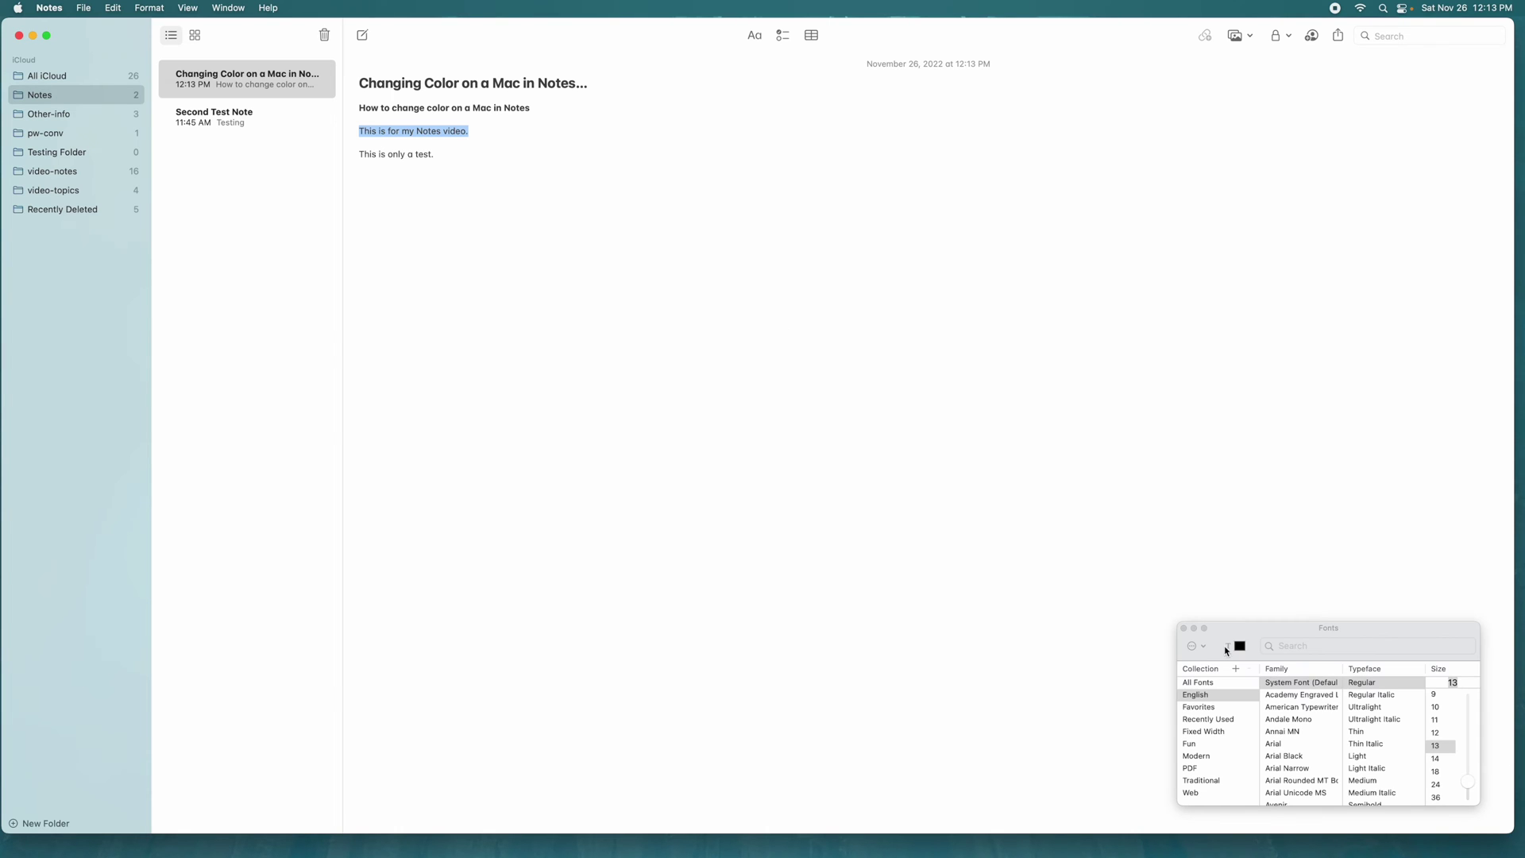
Step: Colour the selected sentence pink using the colour wheel
{"action": "left_click_drag", "start_coordinate": [1305, 634], "coordinate": [563, 235]}
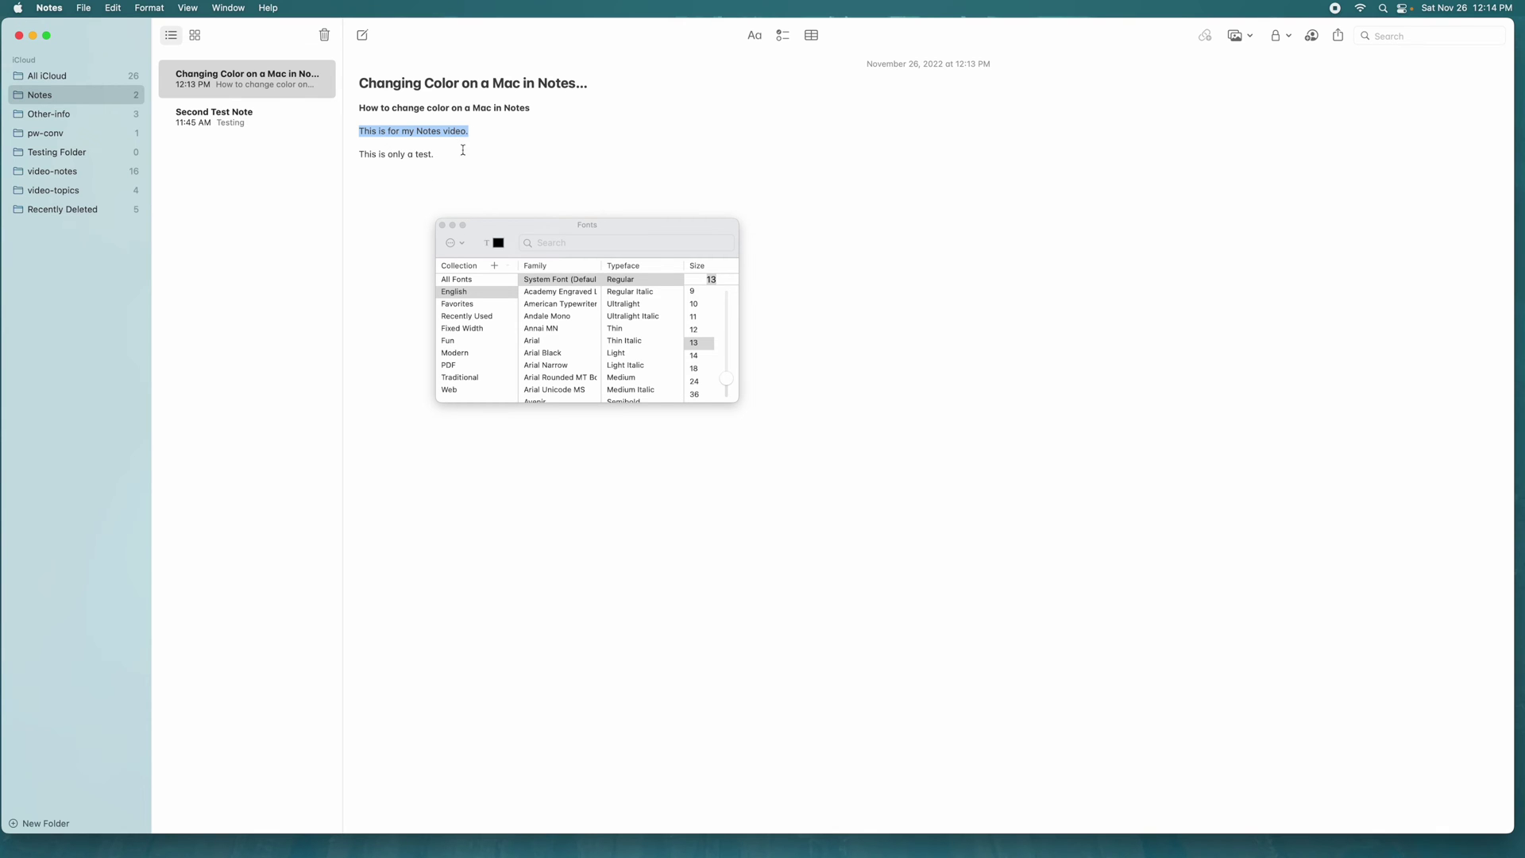
{"action": "left_click", "coordinate": [493, 242]}
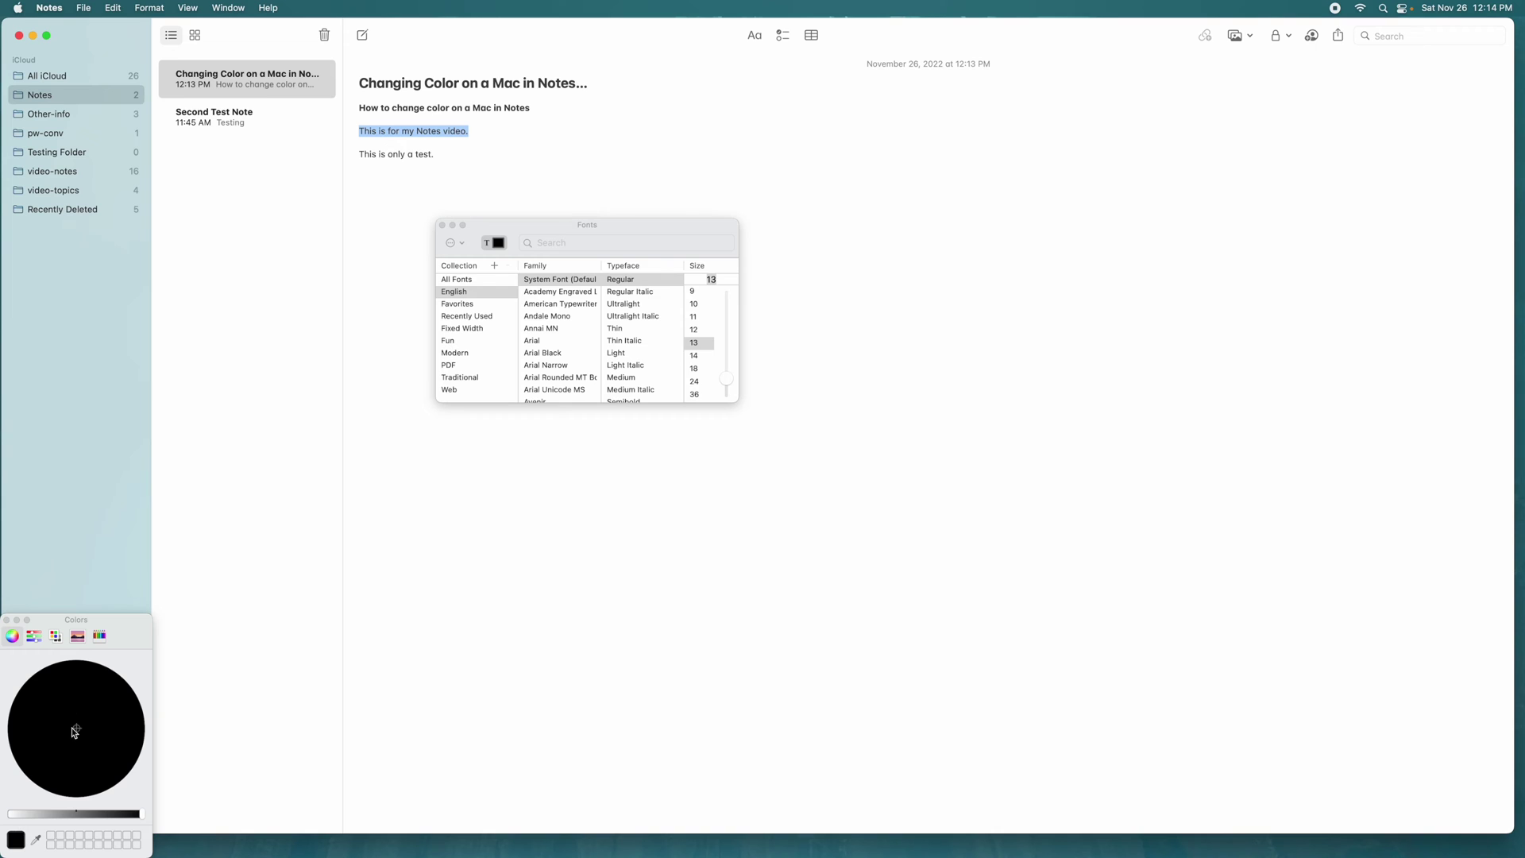
{"action": "left_click", "coordinate": [114, 689]}
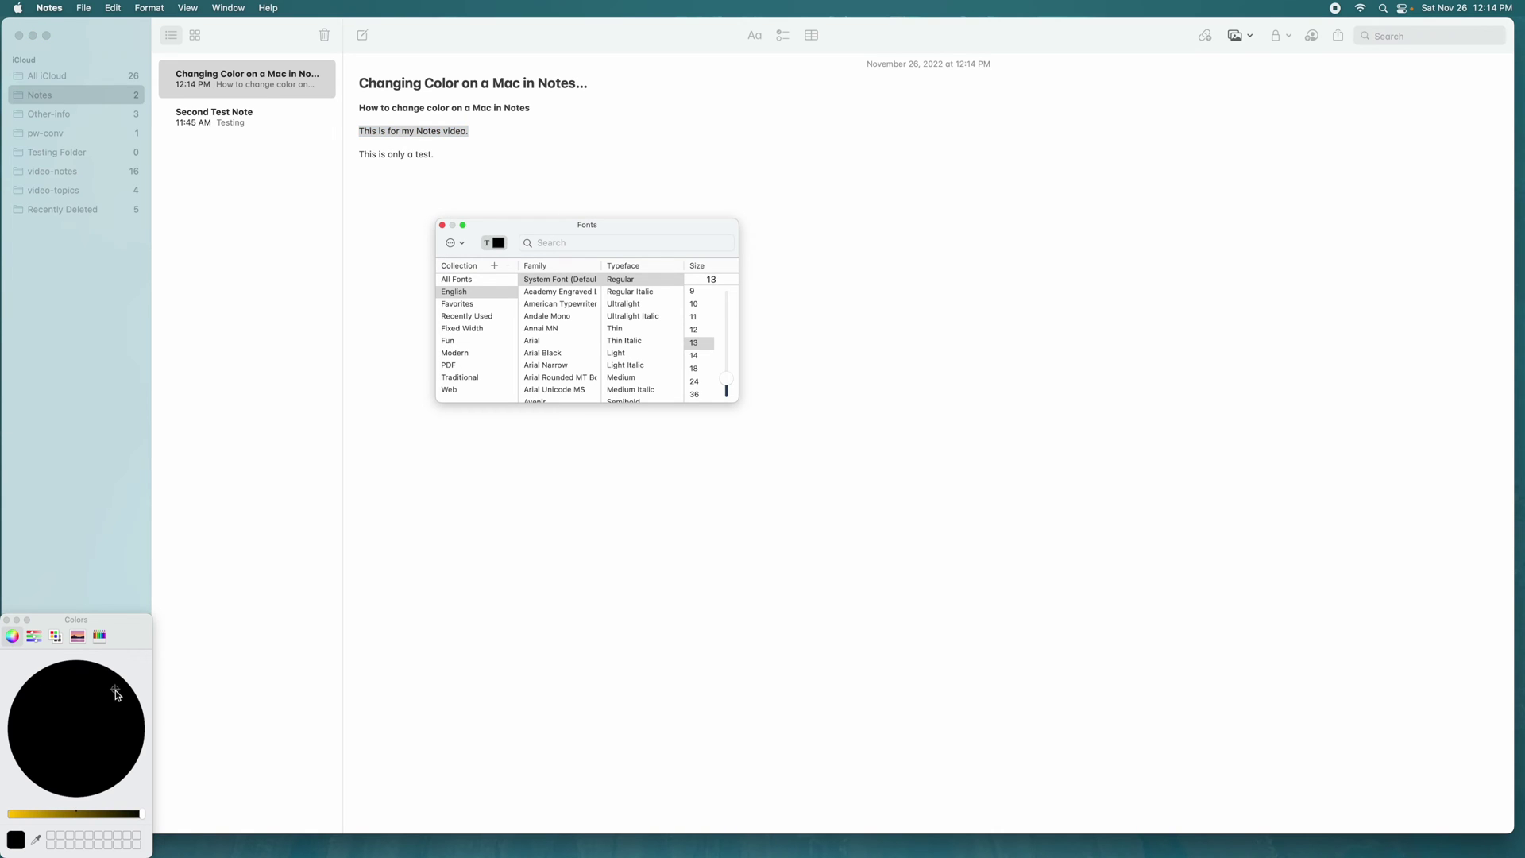
{"action": "left_click", "coordinate": [40, 813]}
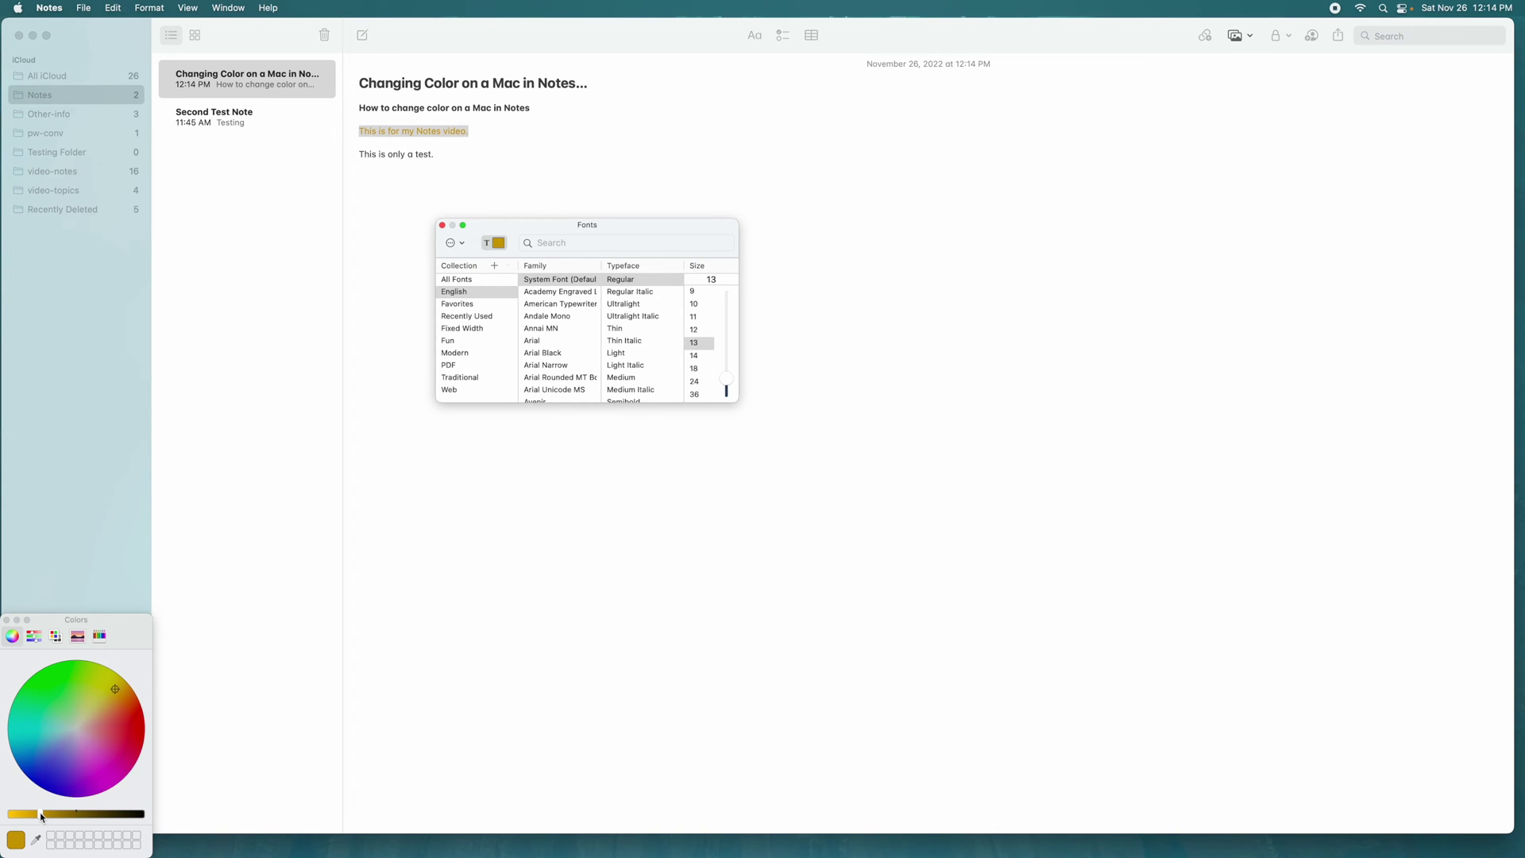
{"action": "left_click", "coordinate": [108, 742]}
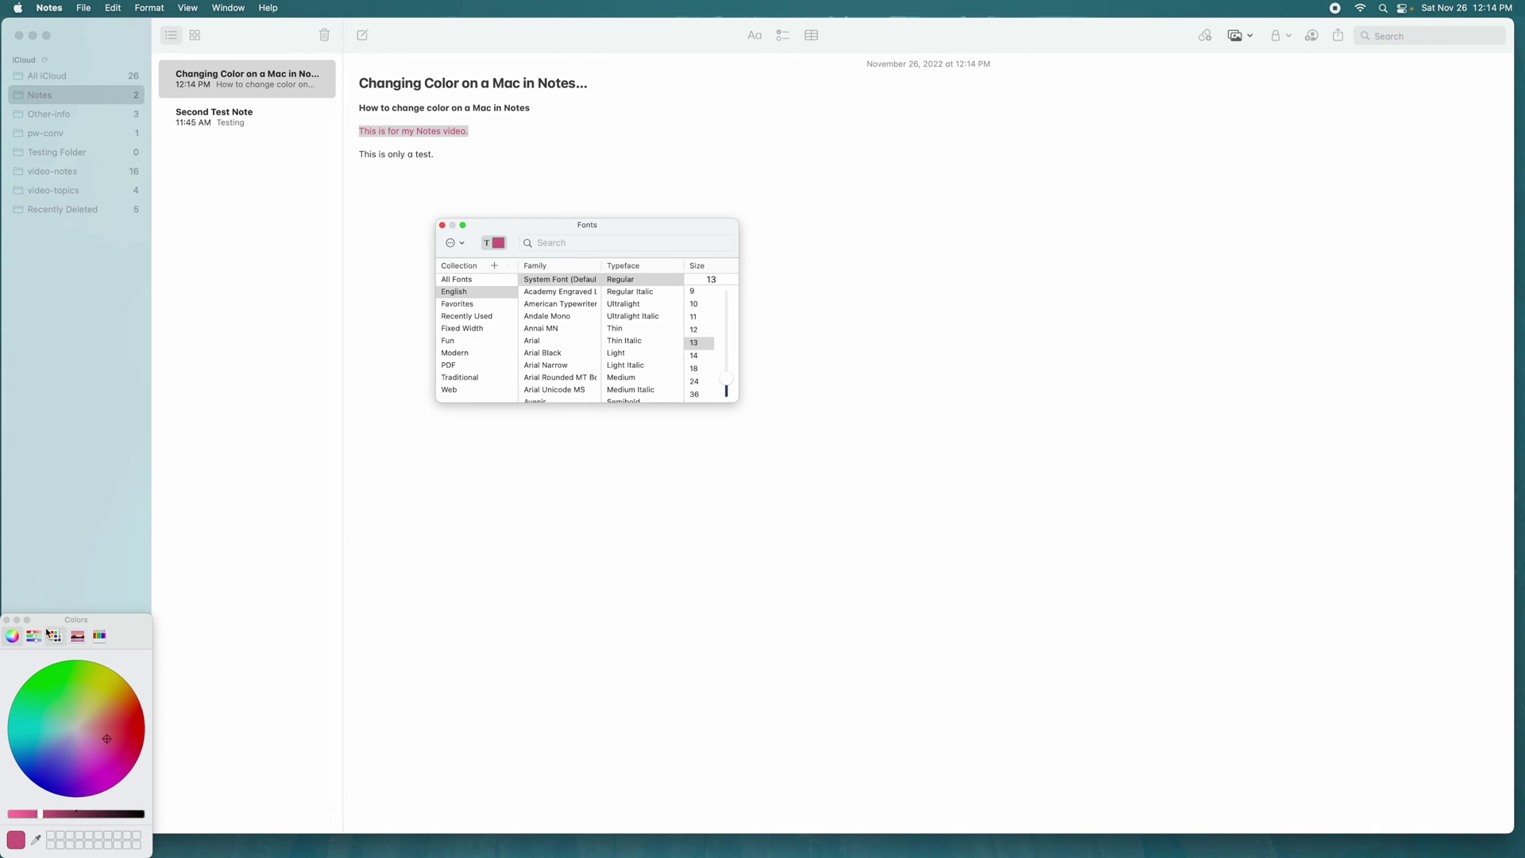
{"action": "left_click", "coordinate": [6, 620]}
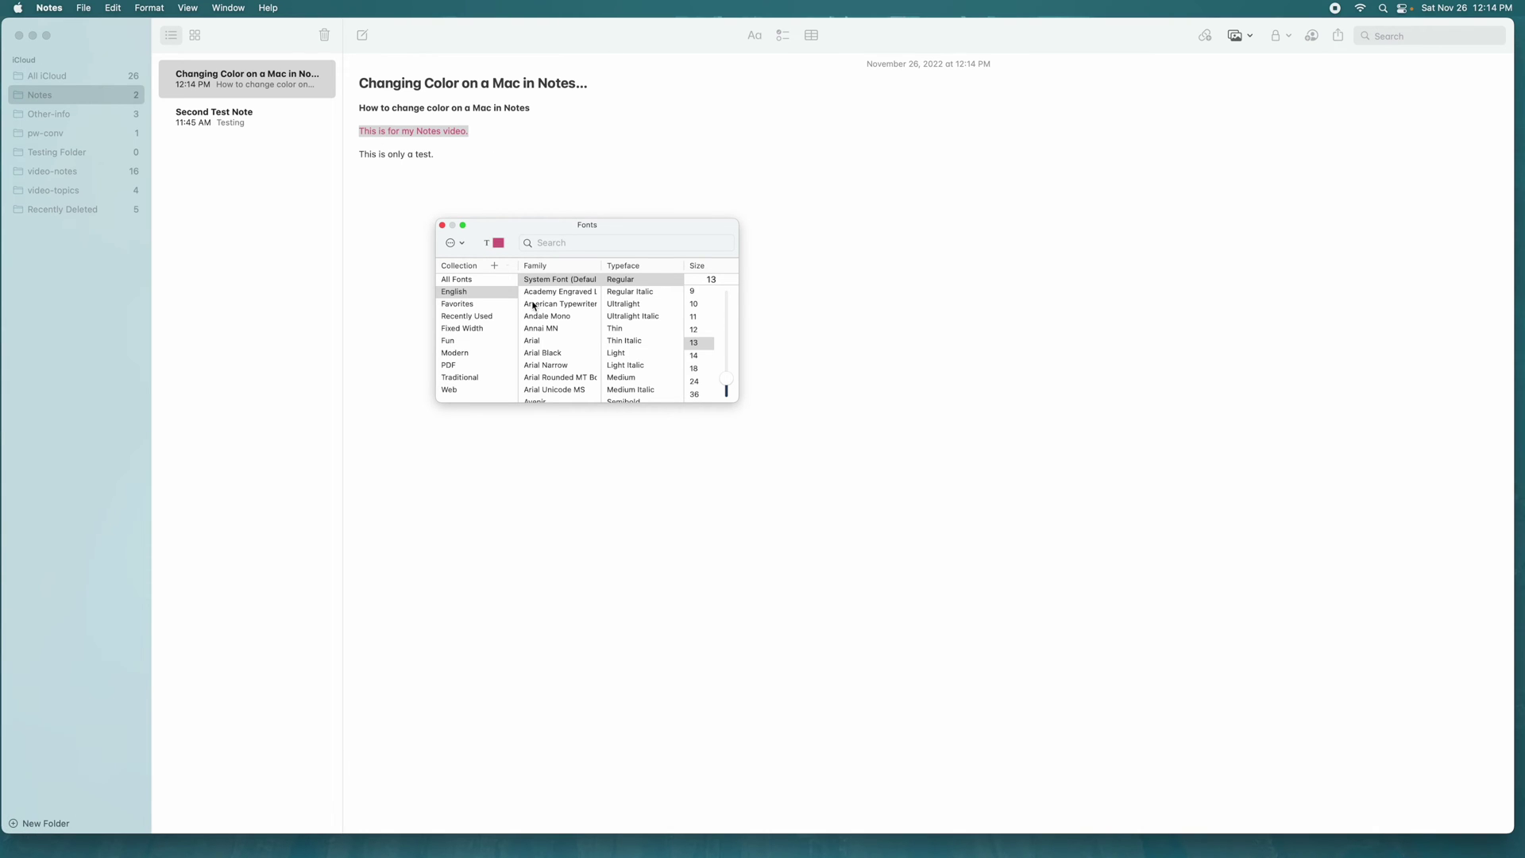
Step: Set the sentence to Arial Narrow at 24 pt and close the Fonts panel
{"action": "left_click", "coordinate": [542, 345]}
{"action": "left_click", "coordinate": [543, 366]}
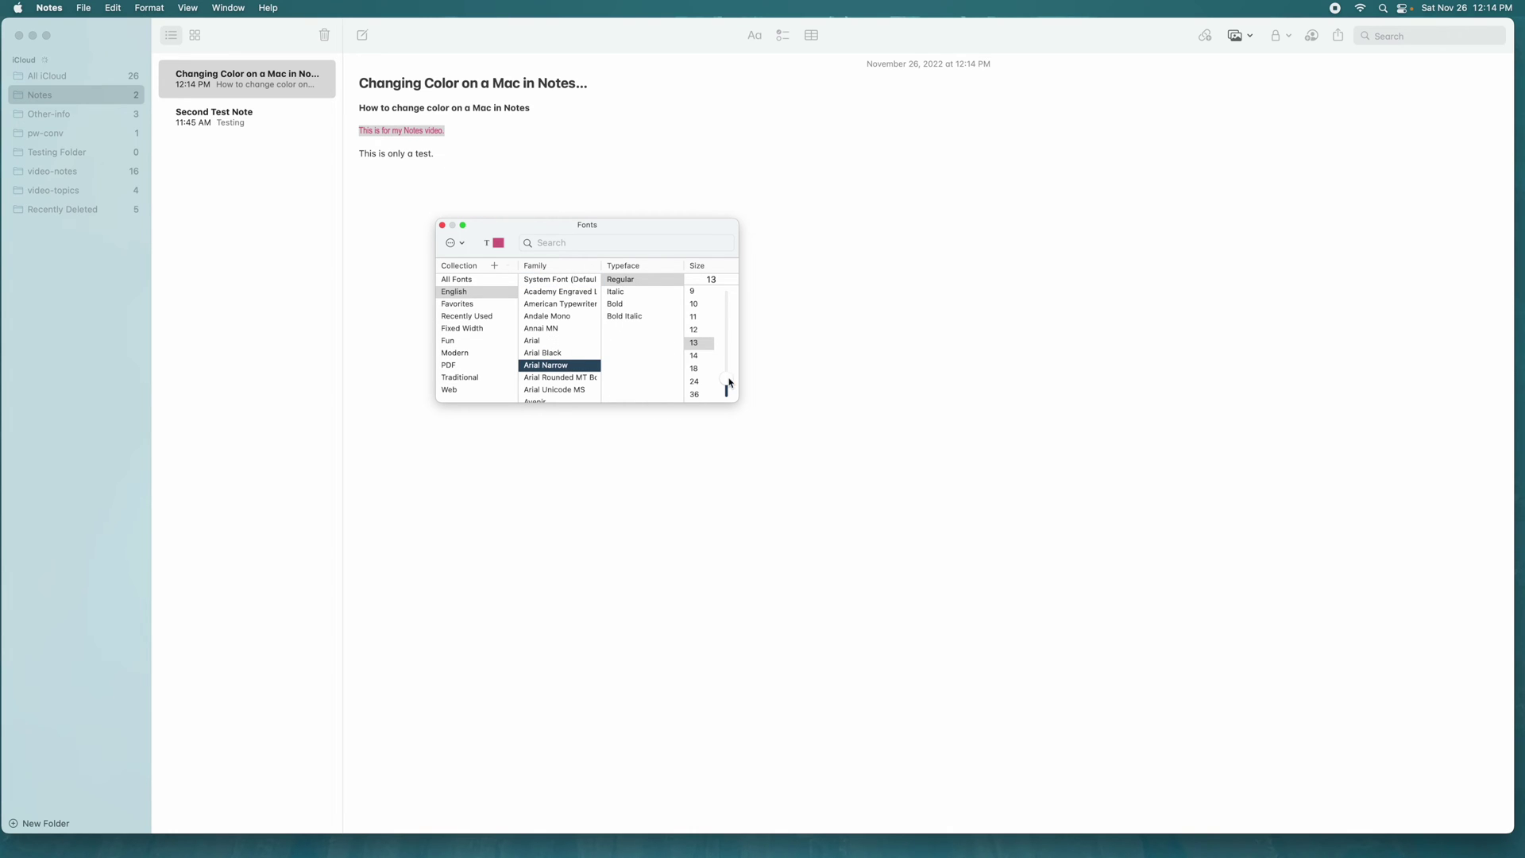
{"action": "left_click", "coordinate": [696, 382]}
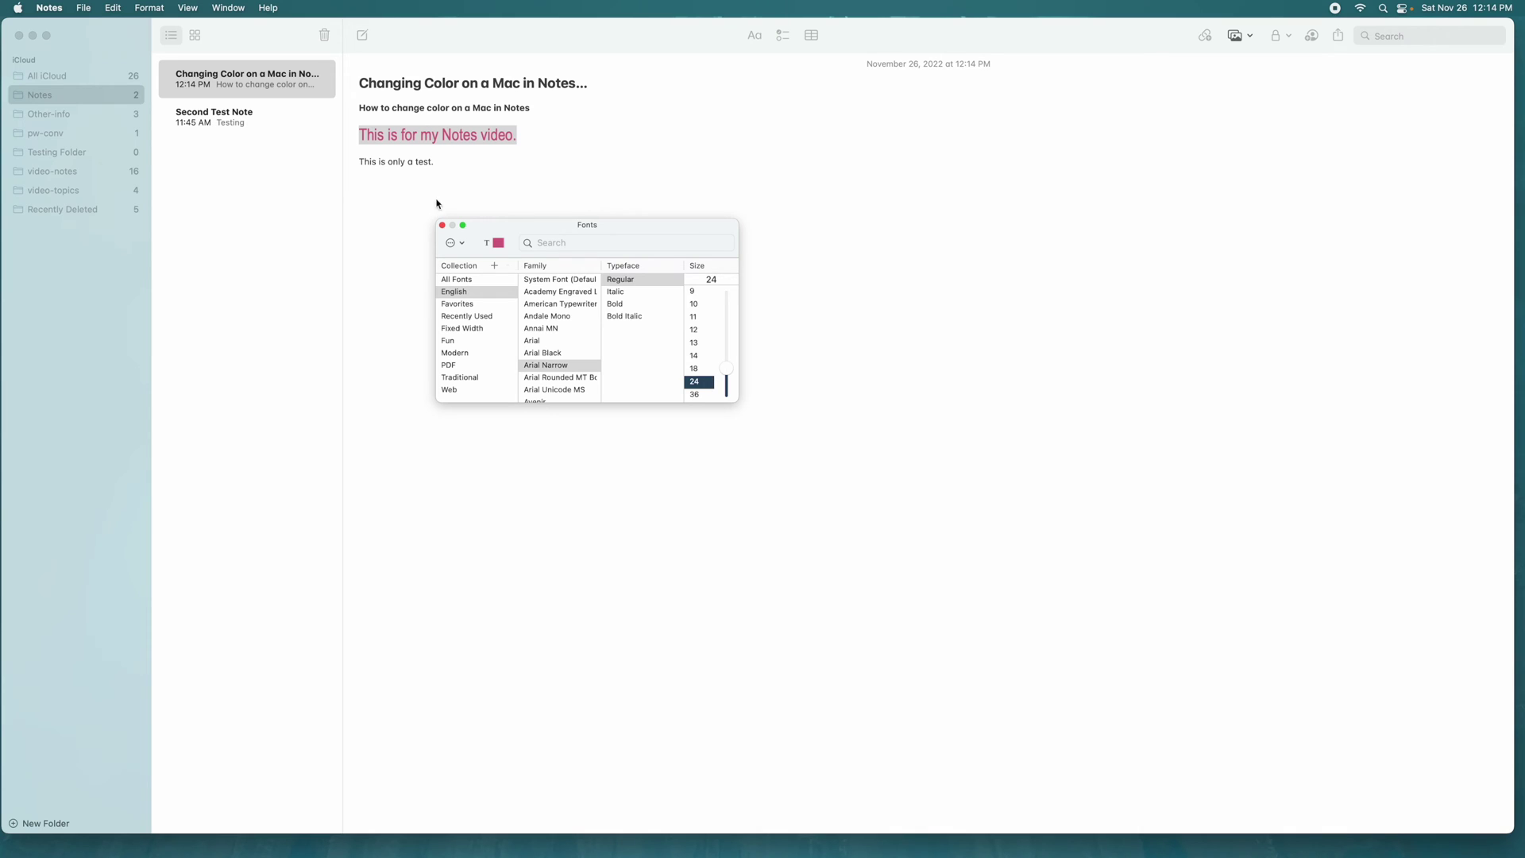
{"action": "left_click", "coordinate": [442, 225]}
{"action": "left_click", "coordinate": [588, 190]}
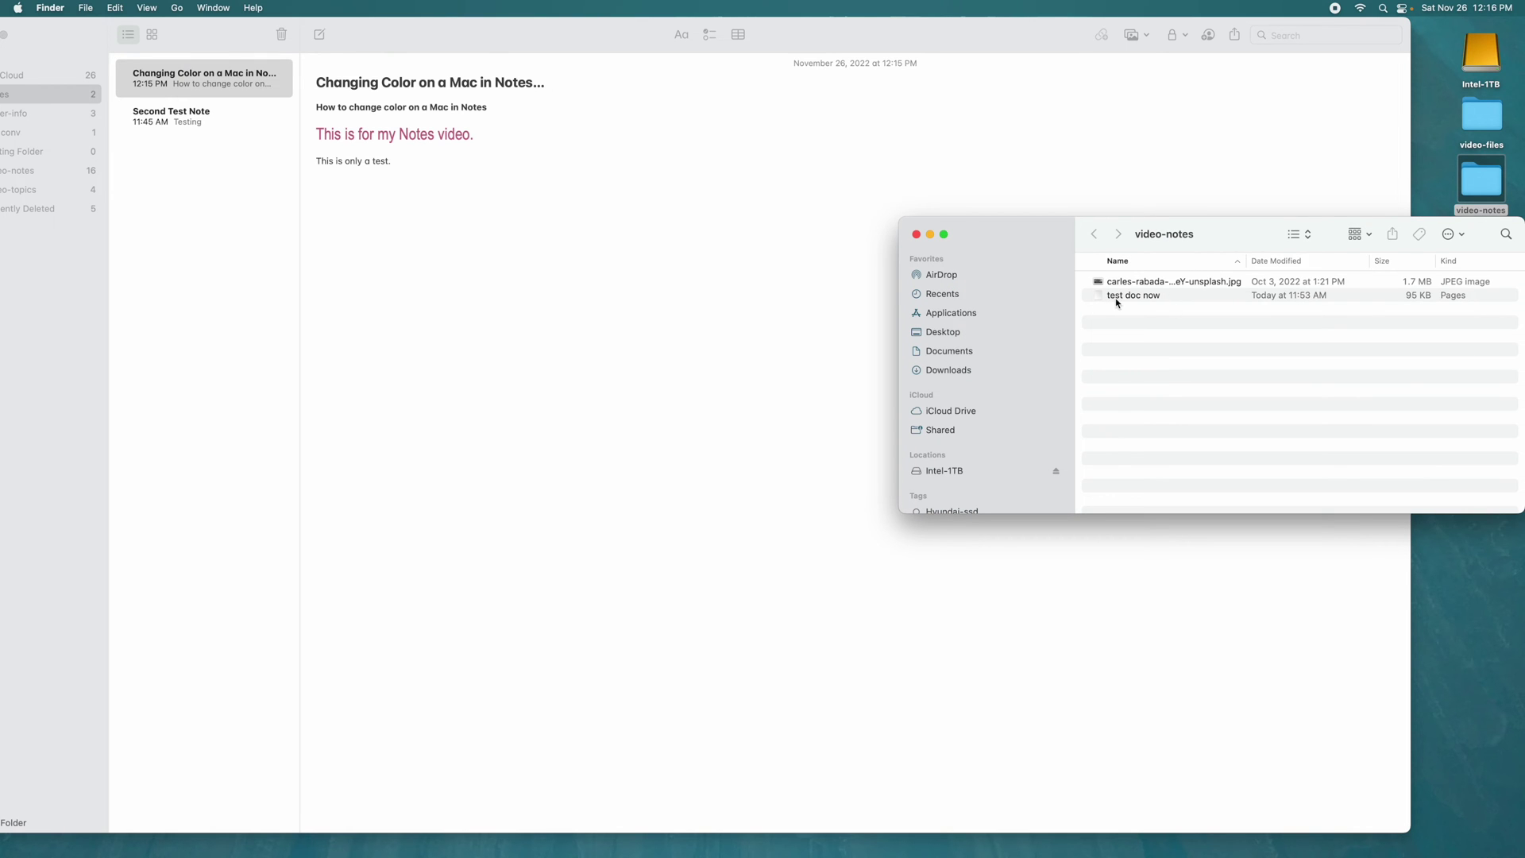
Step: Drag the Apple Park JPEG from the video-notes folder into the note below the text
{"action": "left_click", "coordinate": [1155, 285]}
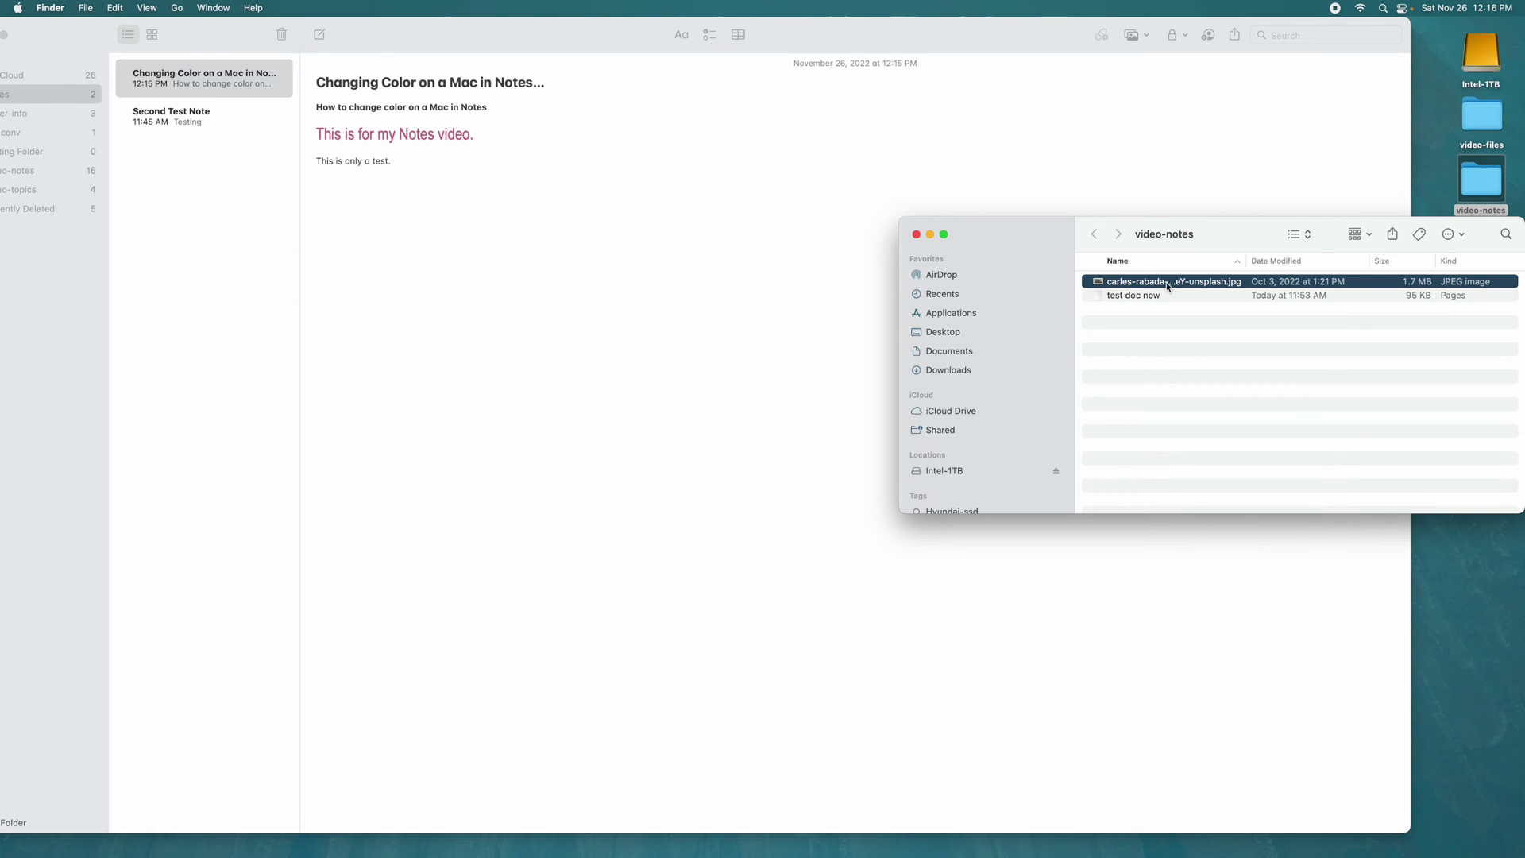
{"action": "left_click_drag", "start_coordinate": [1167, 286], "coordinate": [504, 270]}
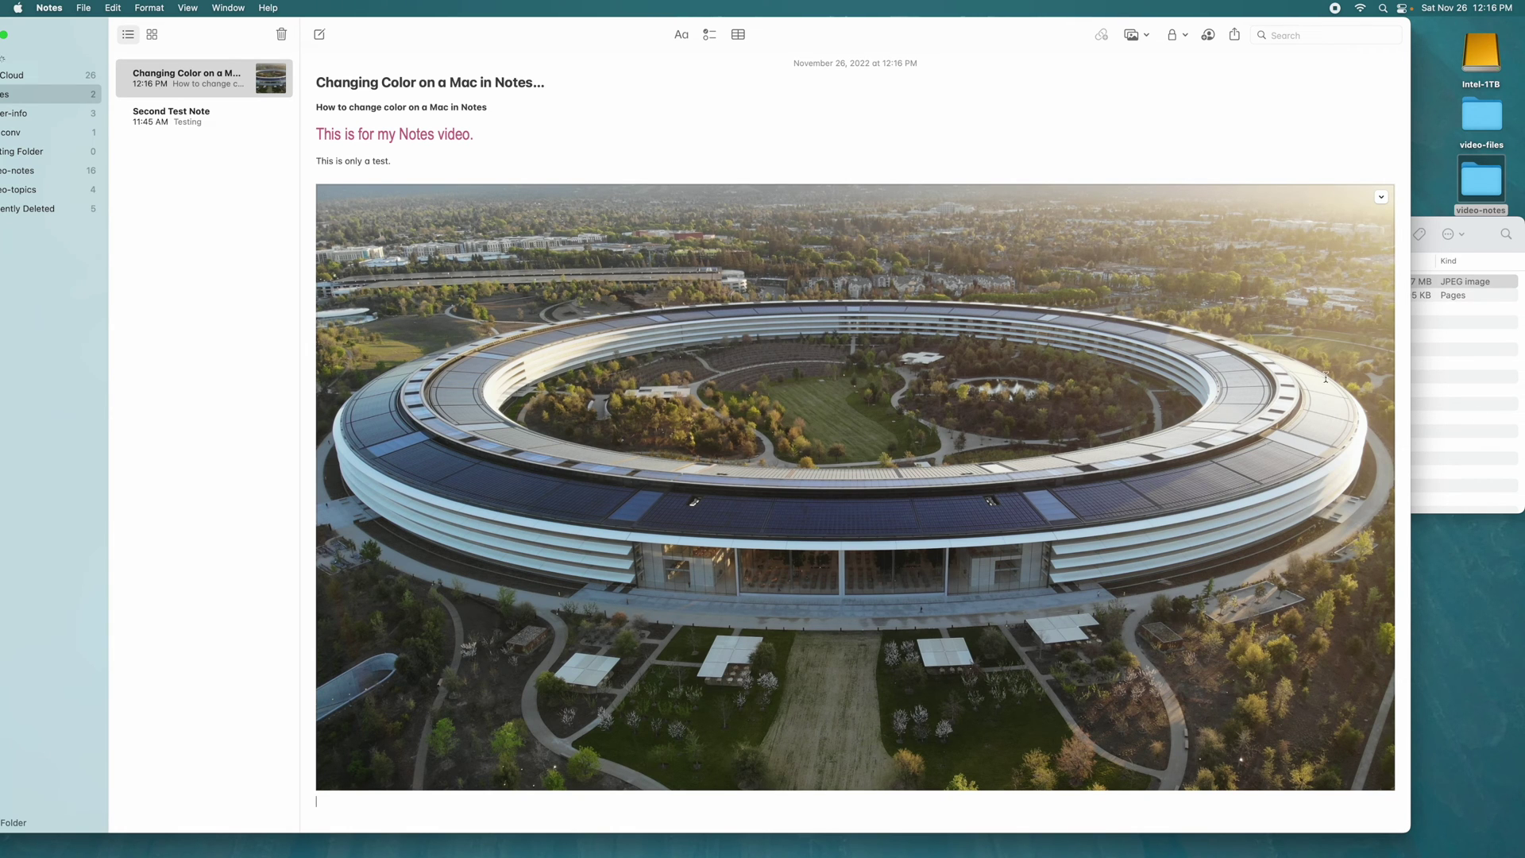
{"action": "left_click", "coordinate": [1210, 196]}
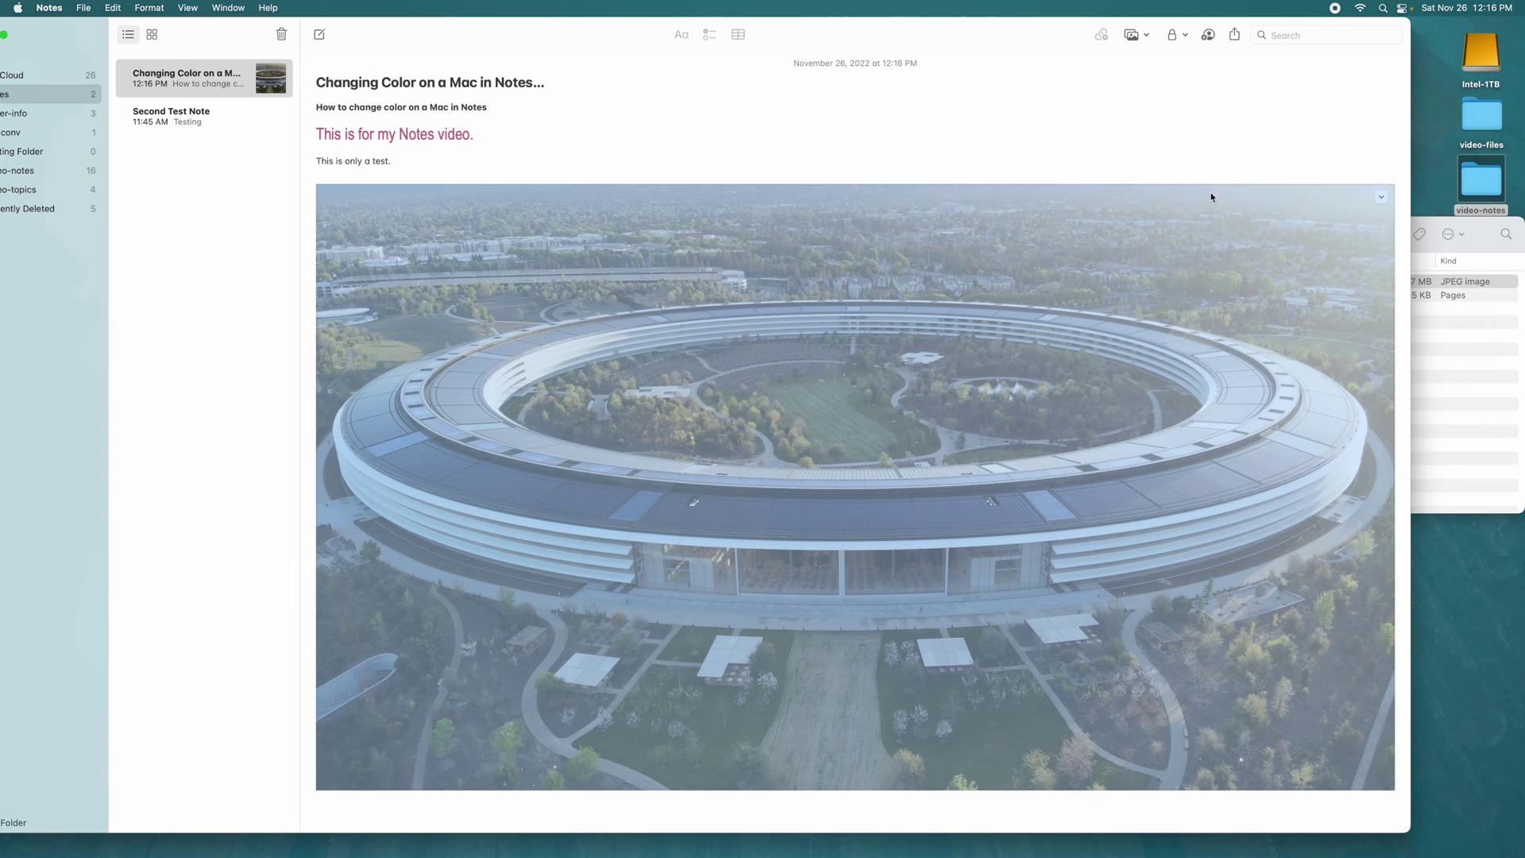
Step: Mark up the Apple Park photo with two arrows, one pointing at the ring building
{"action": "left_click", "coordinate": [1381, 199]}
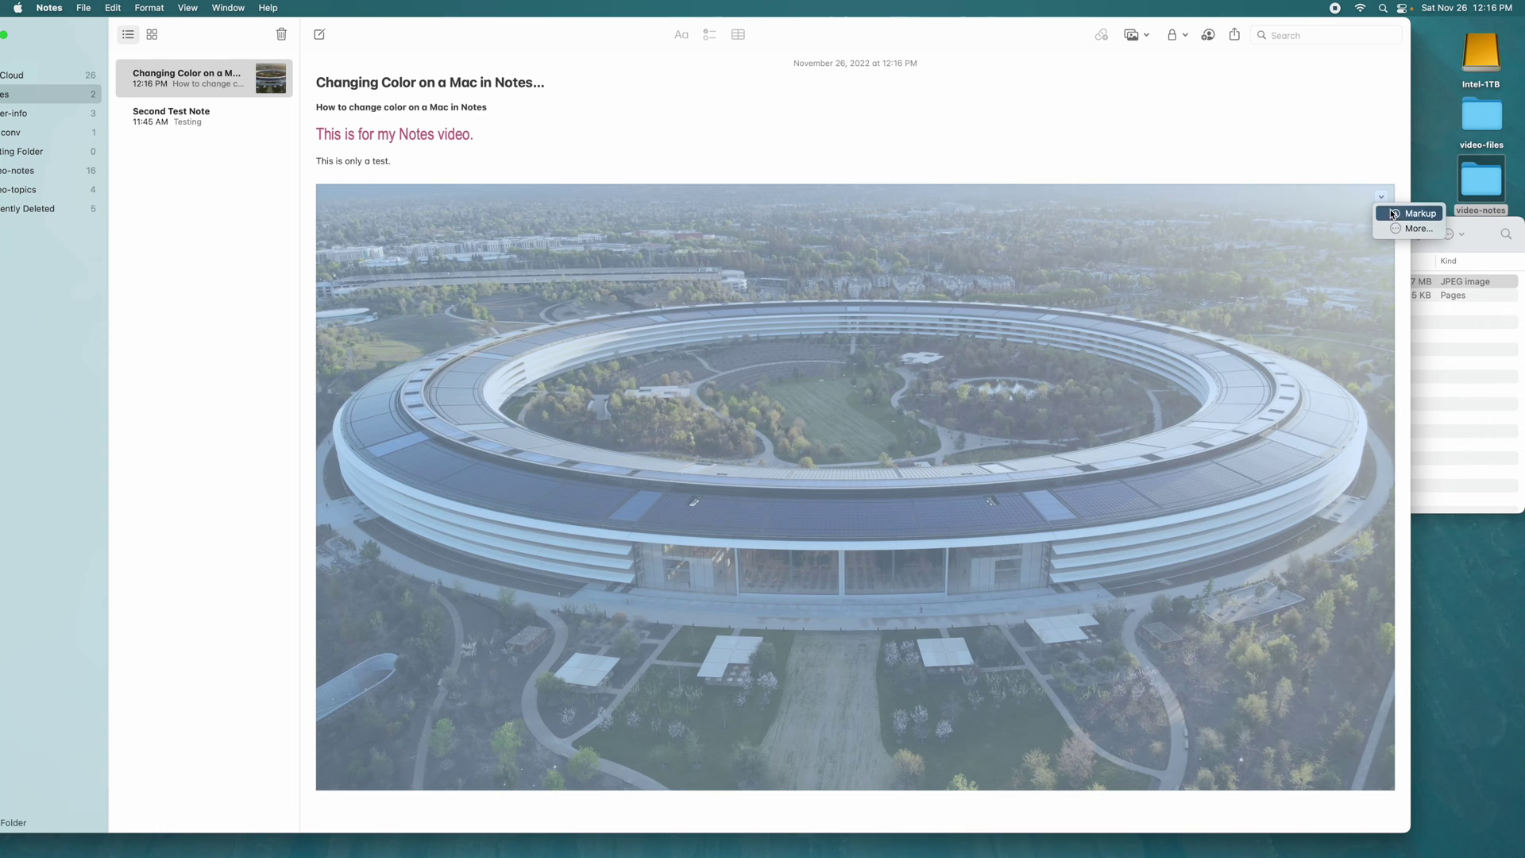
{"action": "left_click", "coordinate": [1400, 214]}
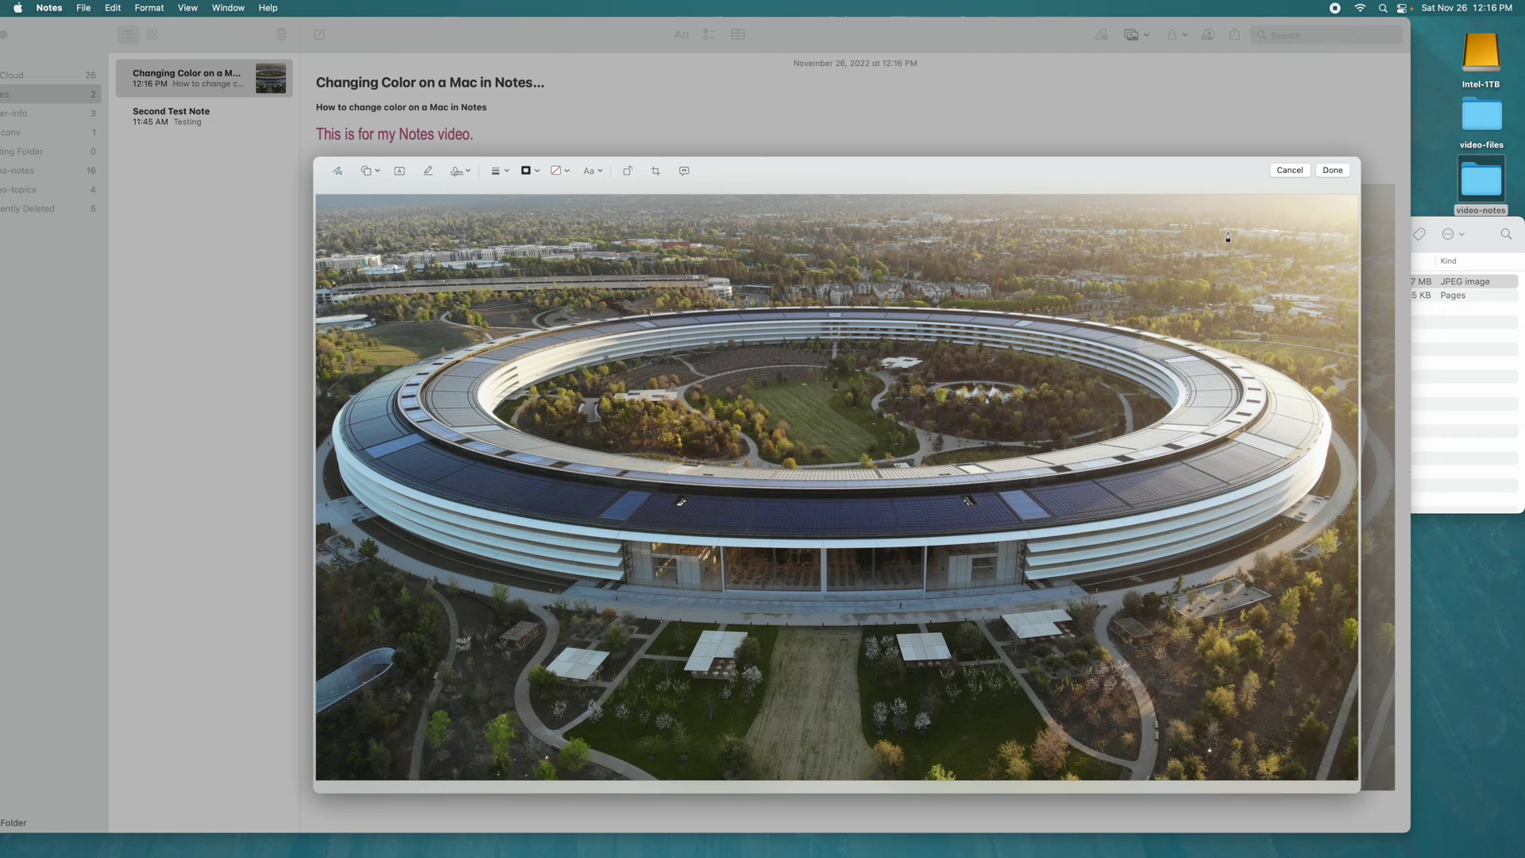
{"action": "left_click_drag", "start_coordinate": [1228, 236], "coordinate": [1158, 290]}
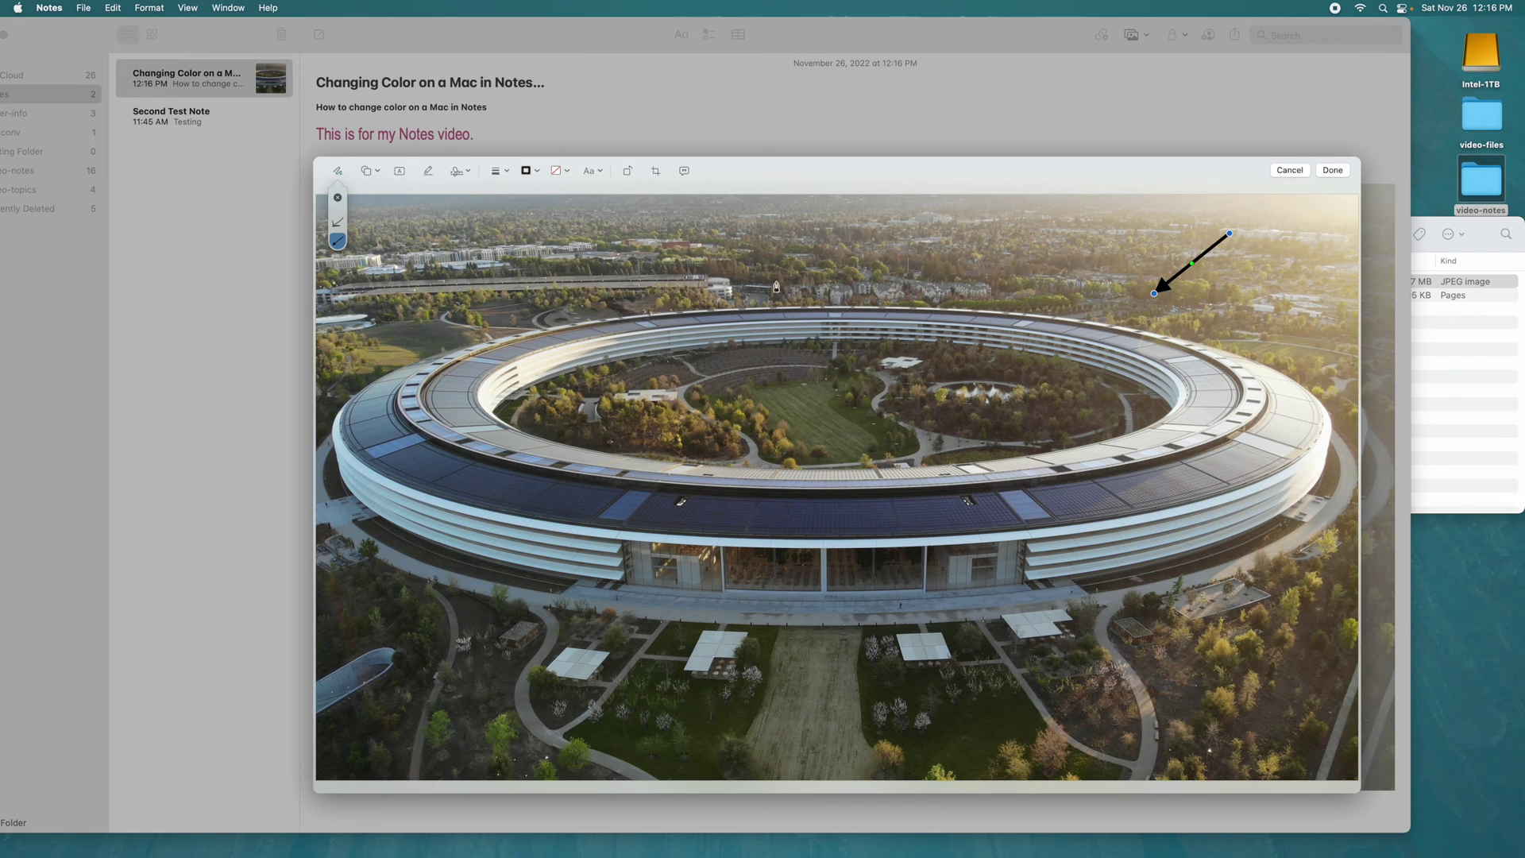
{"action": "mouse_move", "coordinate": [828, 262]}
{"action": "left_mouse_down"}
{"action": "mouse_move", "coordinate": [818, 475]}
{"action": "mouse_move", "coordinate": [761, 388]}
{"action": "left_mouse_up"}
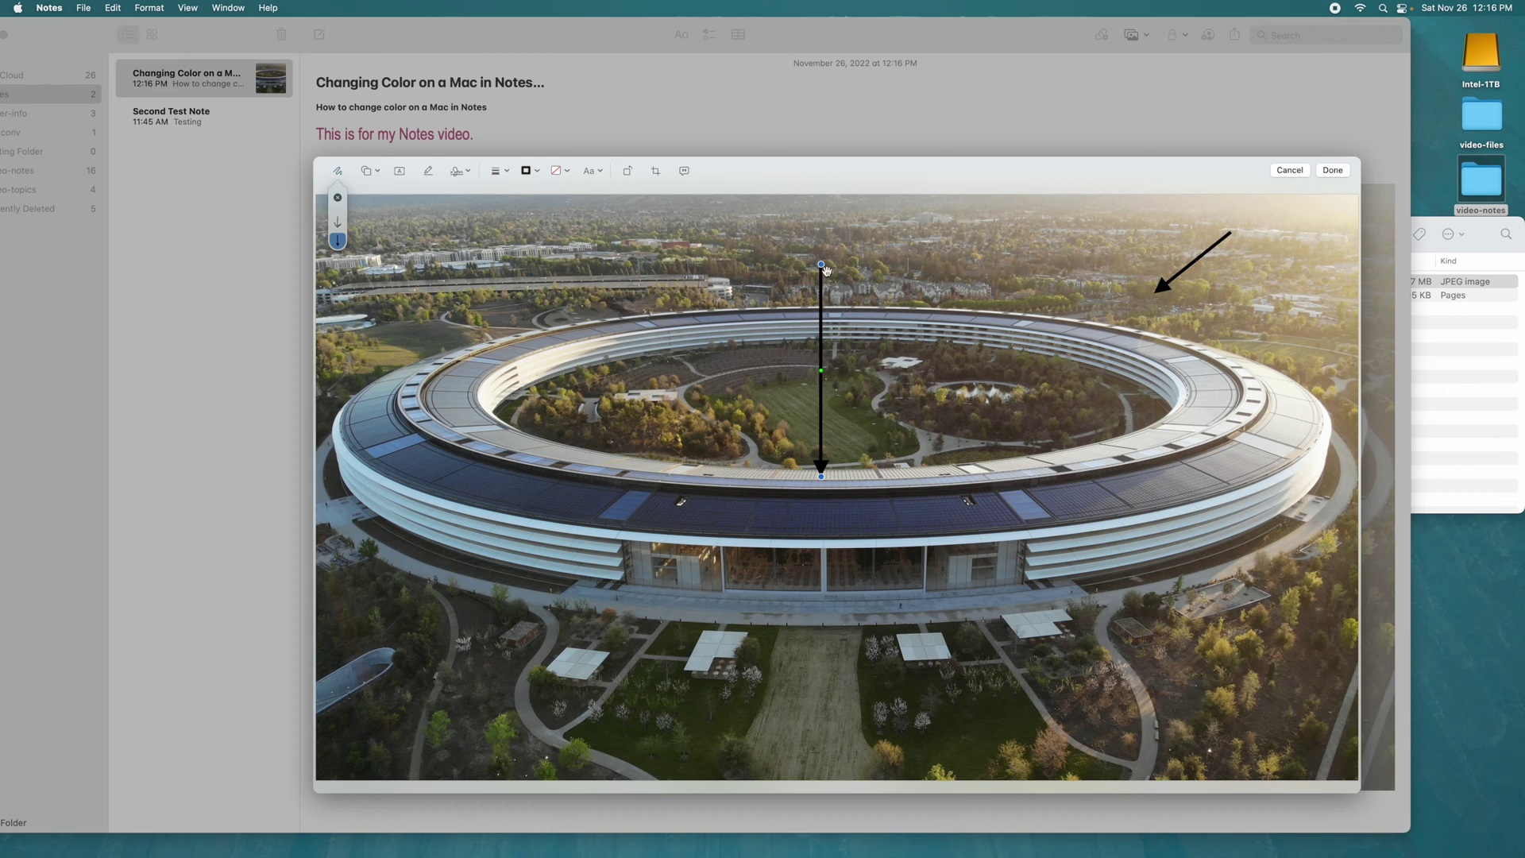
{"action": "left_click_drag", "start_coordinate": [821, 265], "coordinate": [900, 283]}
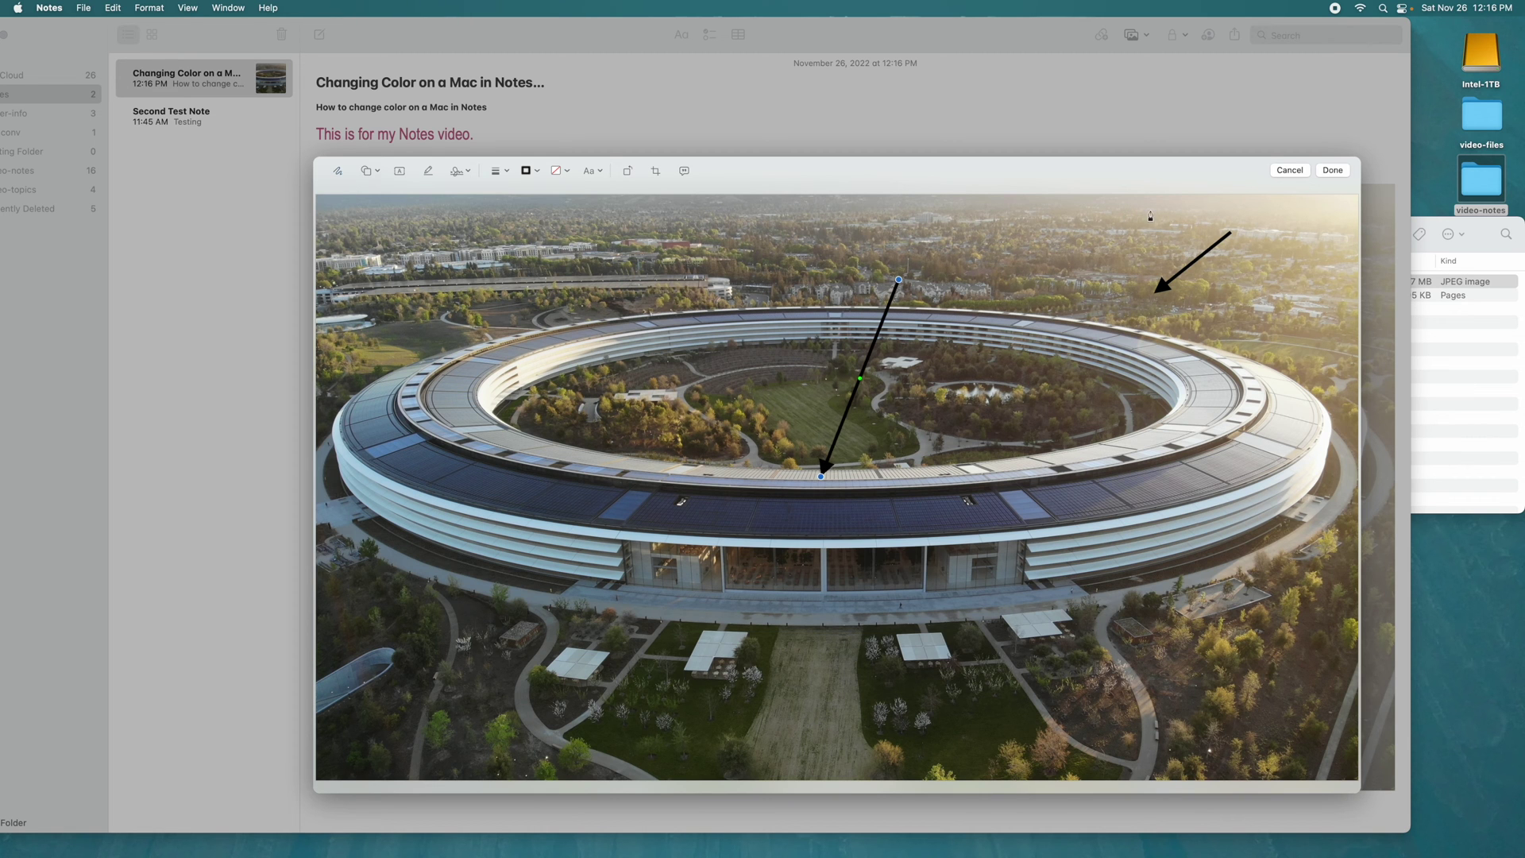
{"action": "left_click", "coordinate": [1333, 170]}
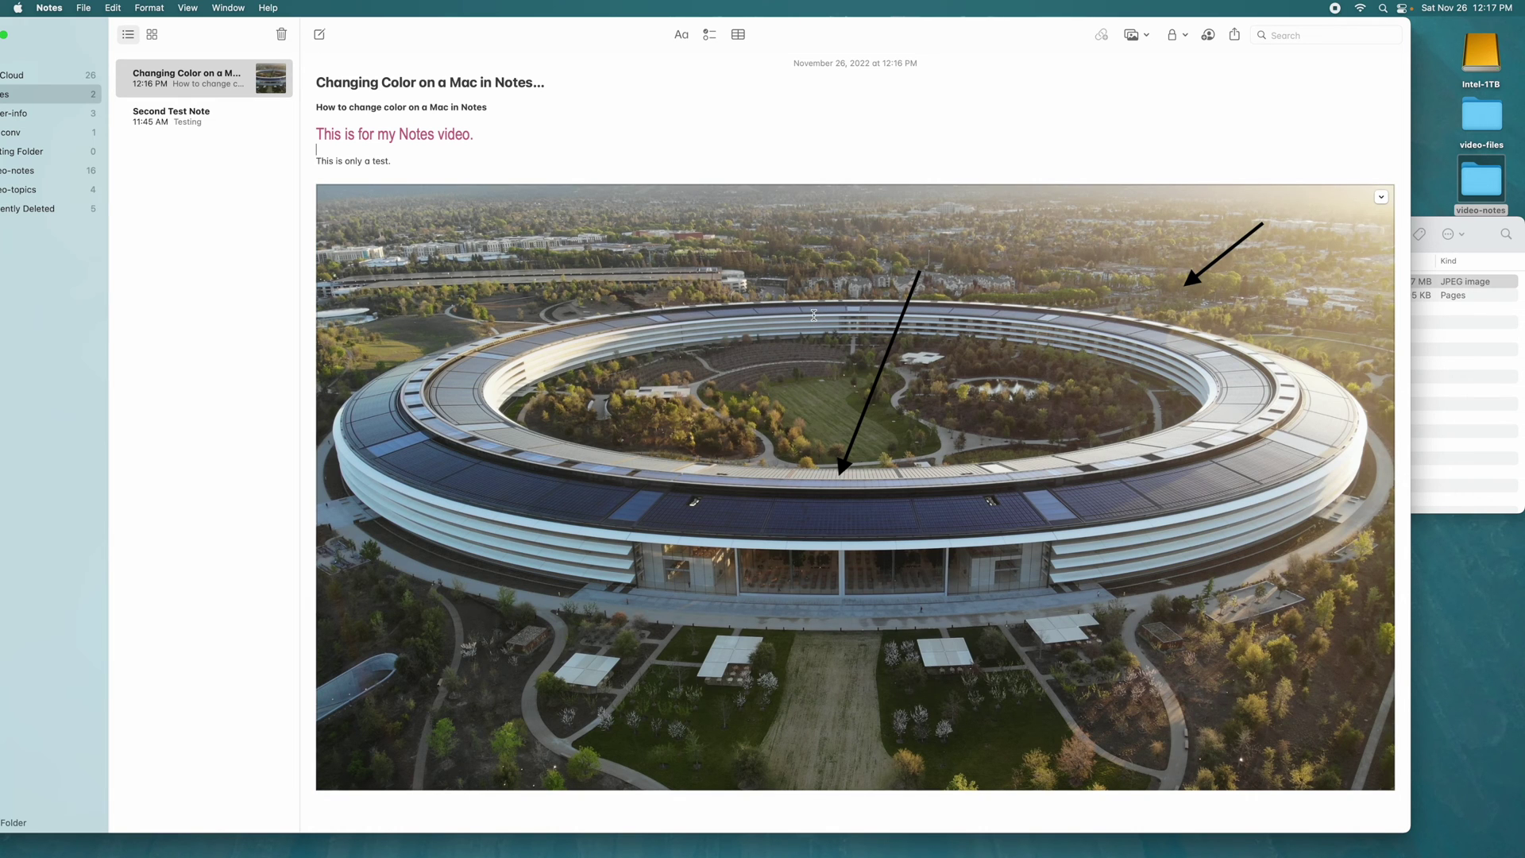
{"action": "left_click", "coordinate": [683, 414]}
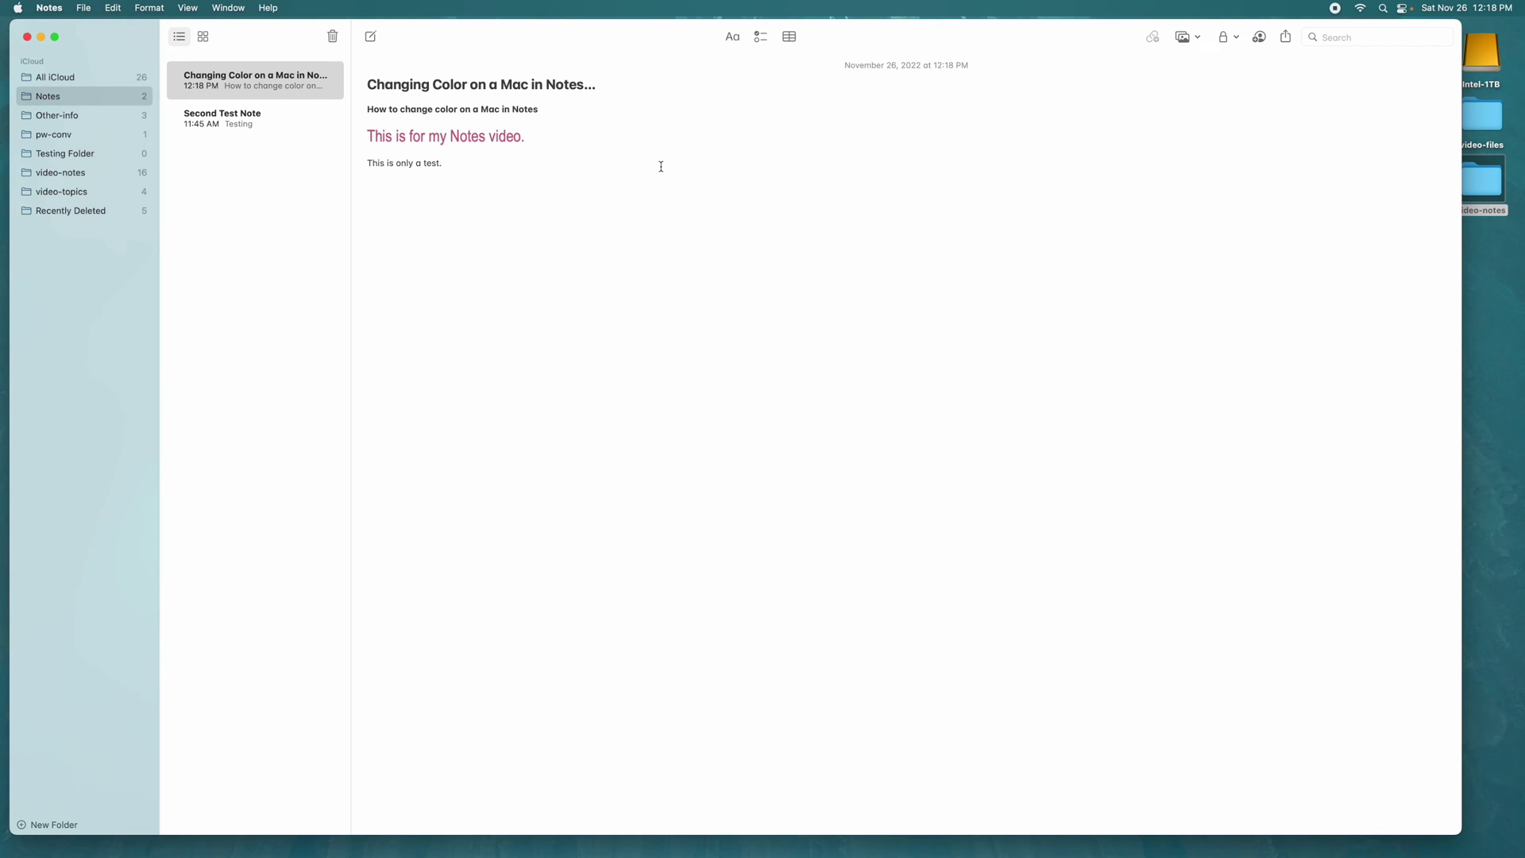
Step: Add a #test tag to the note and refresh the sidebar's Tags list
{"action": "type", "text": "#"}
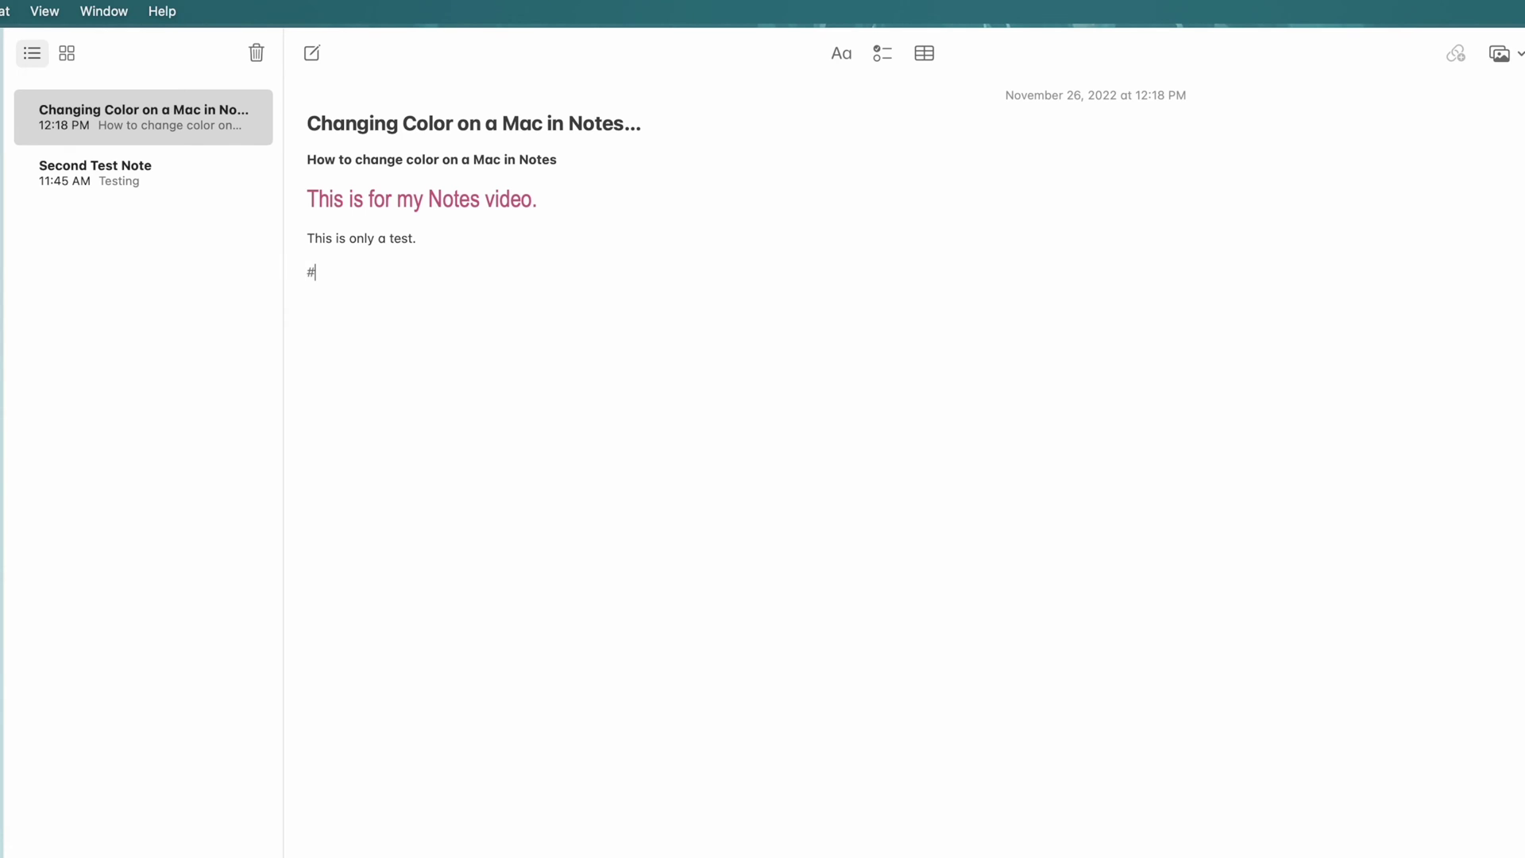
{"action": "type", "text": "test"}
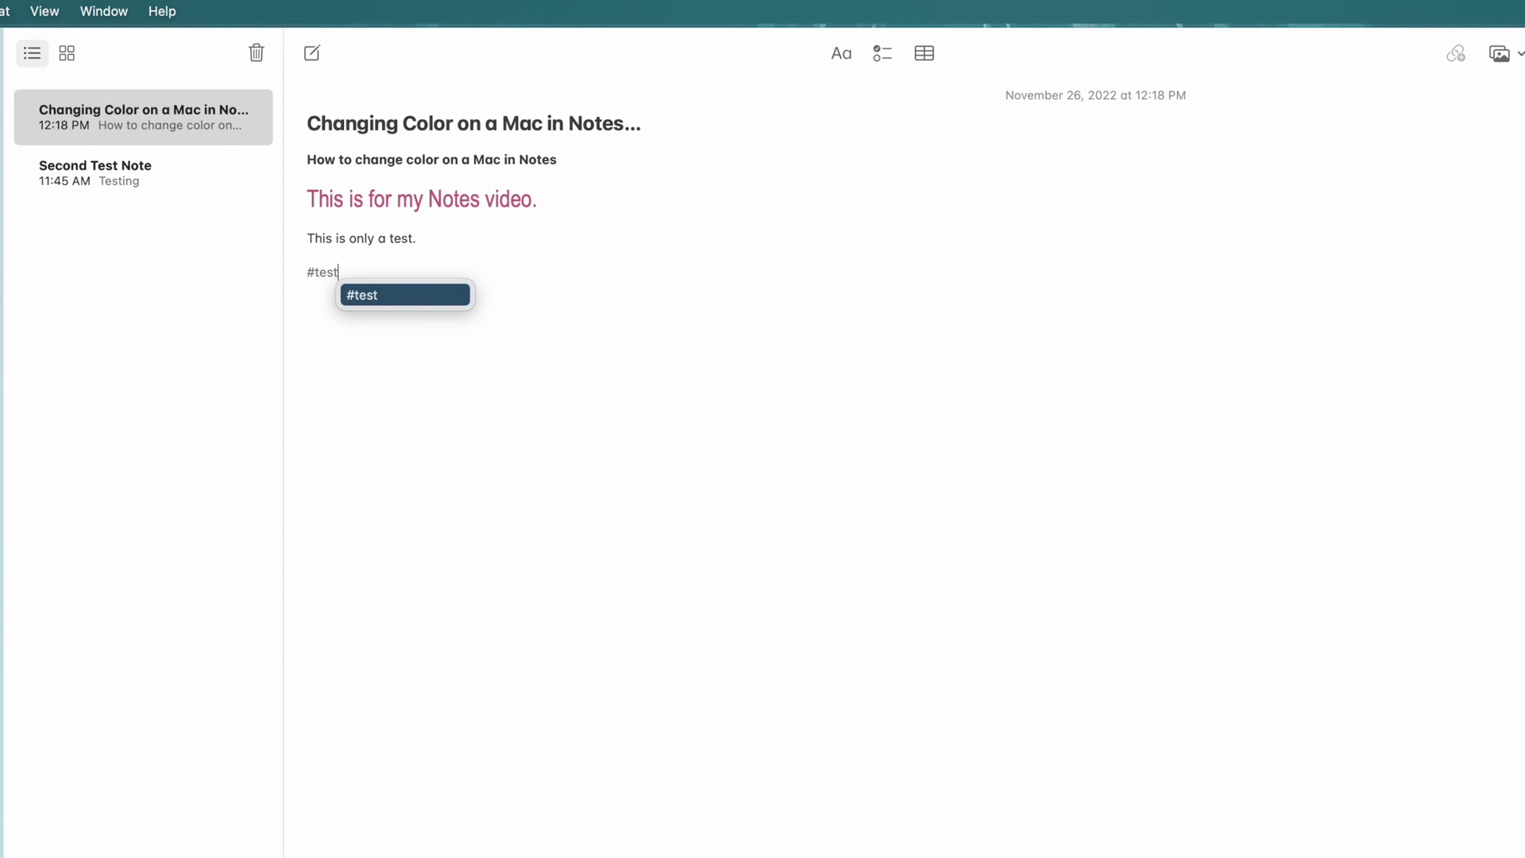
{"action": "key", "text": "Return"}
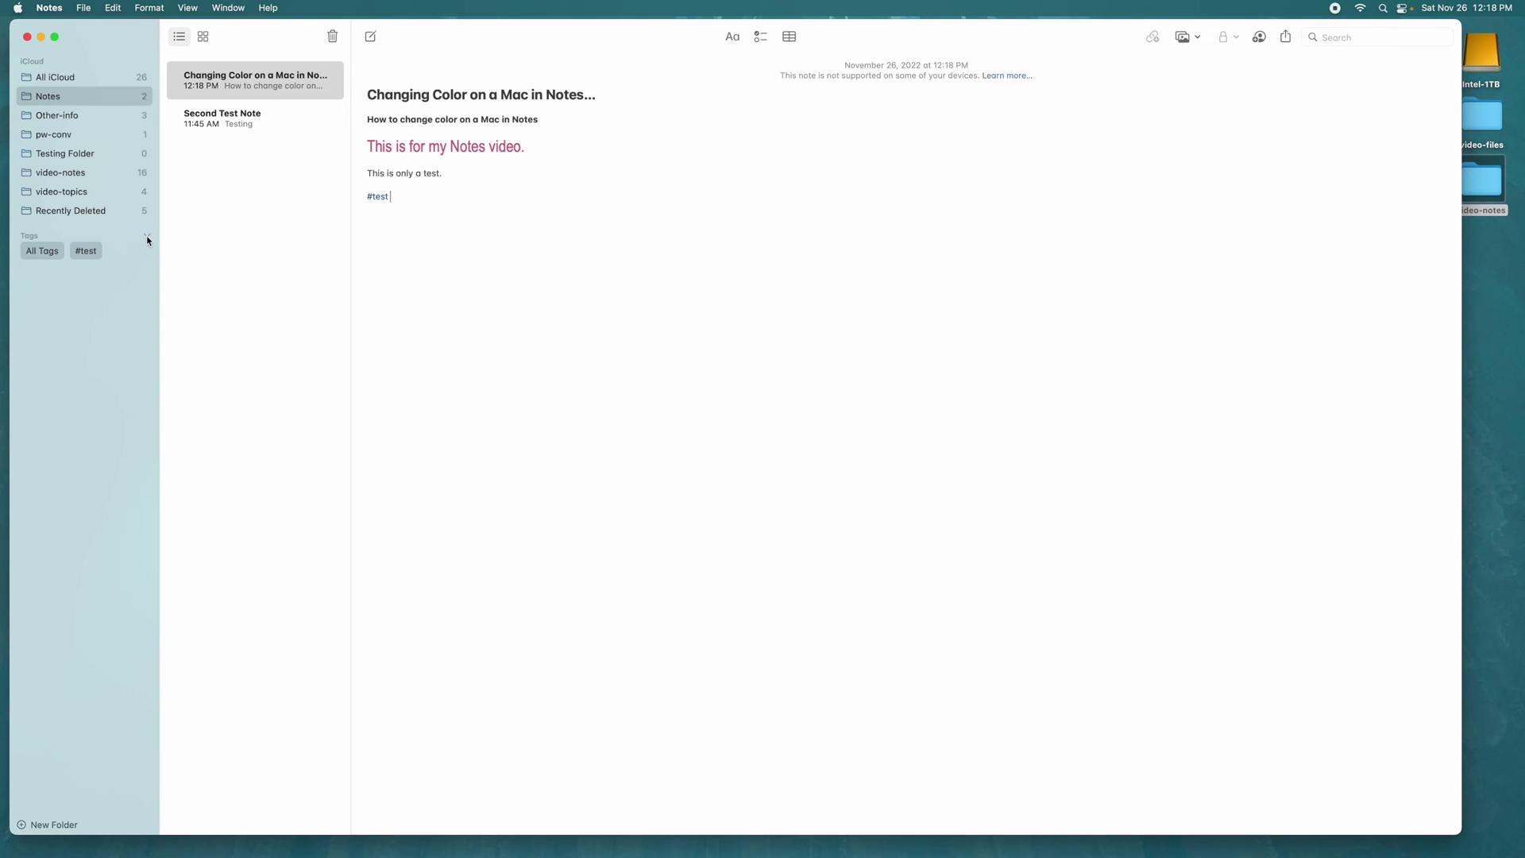
{"action": "left_click", "coordinate": [147, 236]}
{"action": "left_click", "coordinate": [147, 236]}
Step: Replace the #test tag line with #finance
{"action": "left_click_drag", "start_coordinate": [401, 200], "coordinate": [376, 200]}
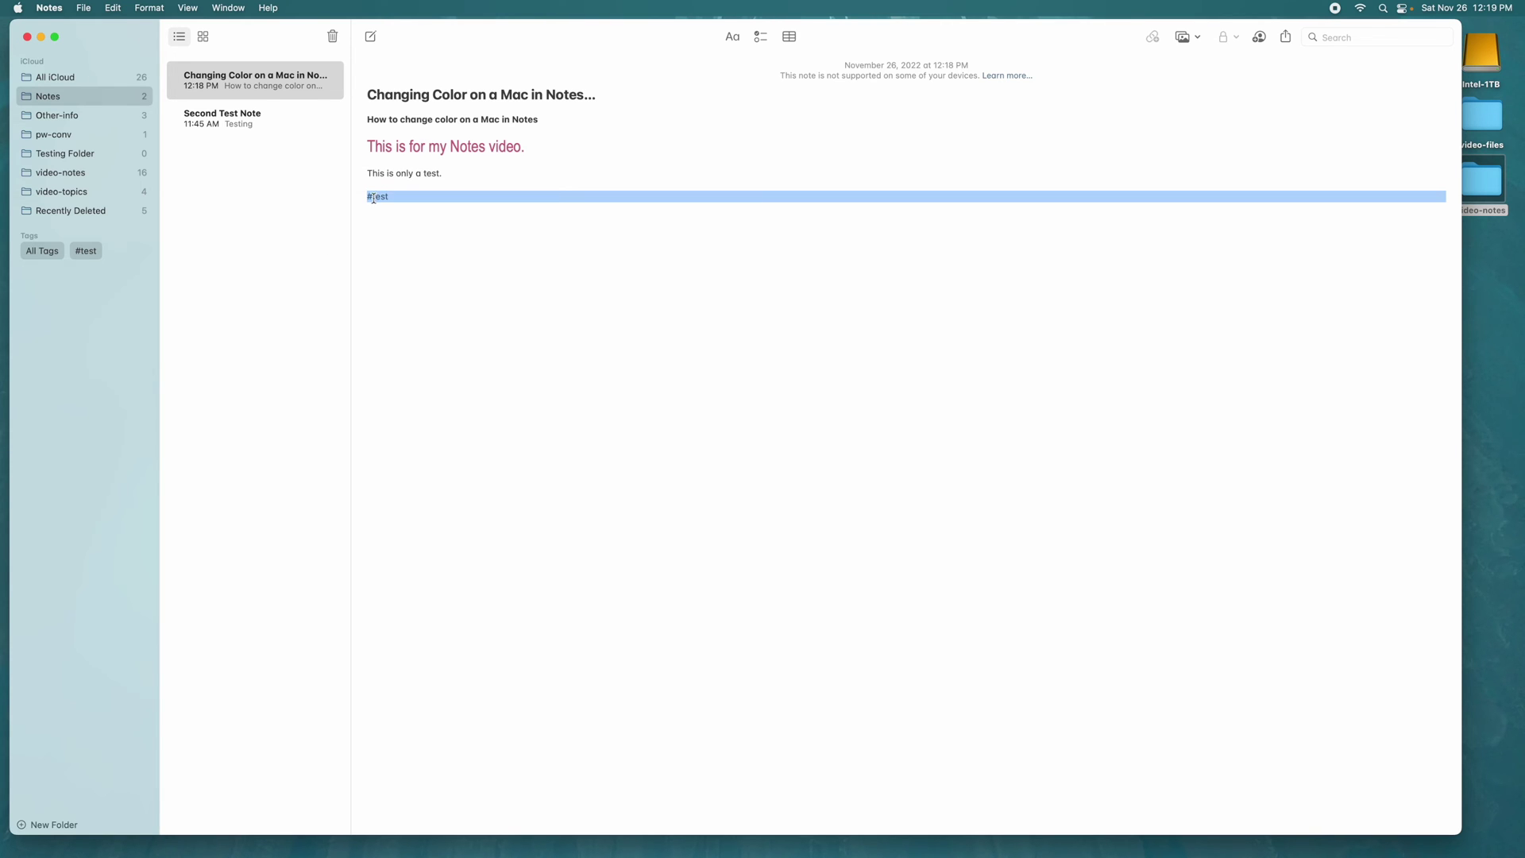
{"action": "type", "text": "#f"}
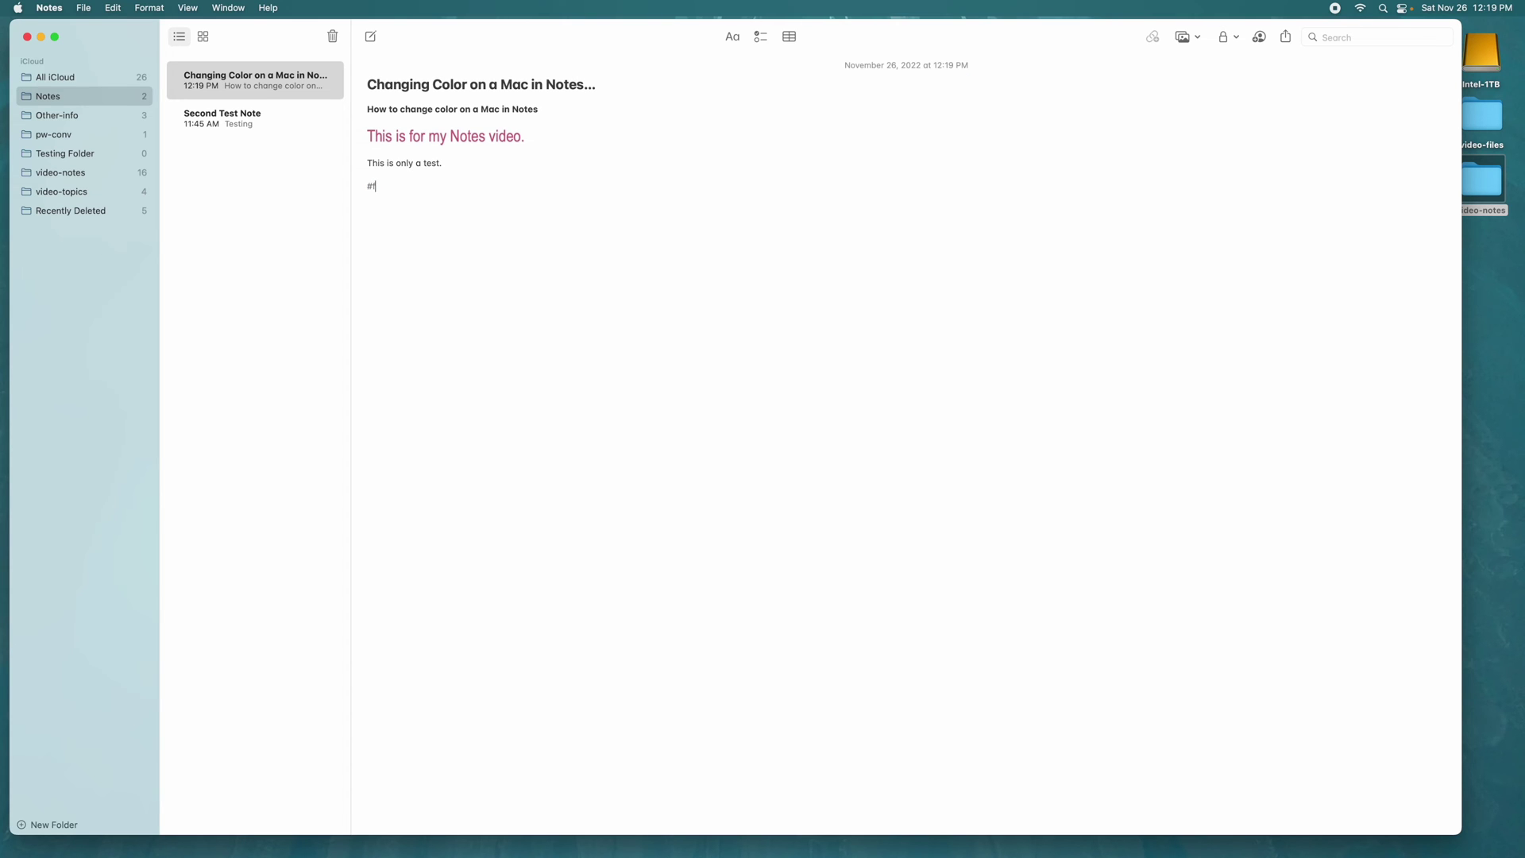
{"action": "type", "text": "inance"}
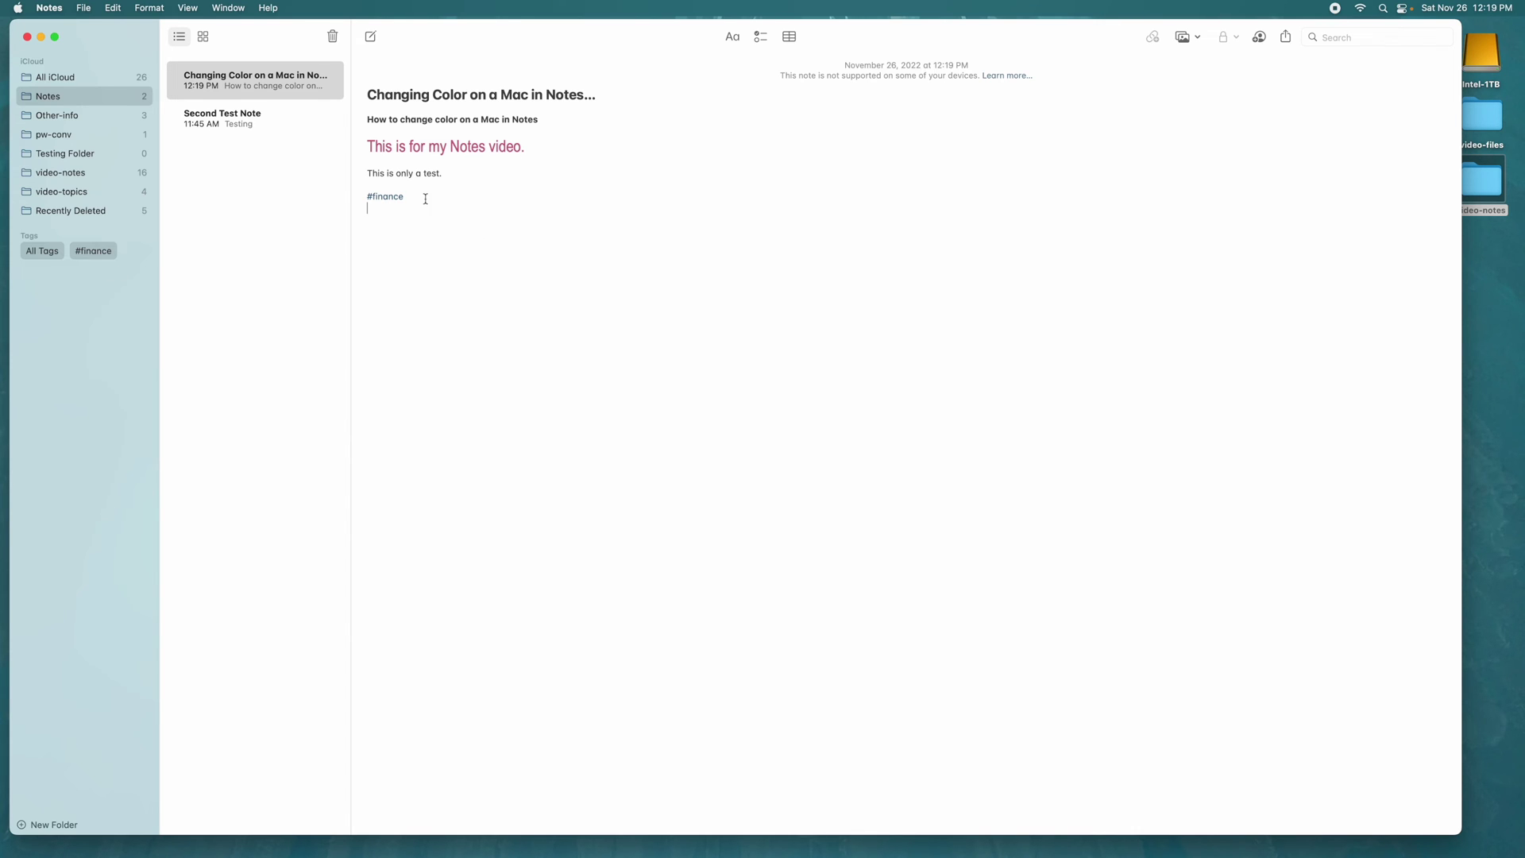
{"action": "double_click", "coordinate": [376, 199]}
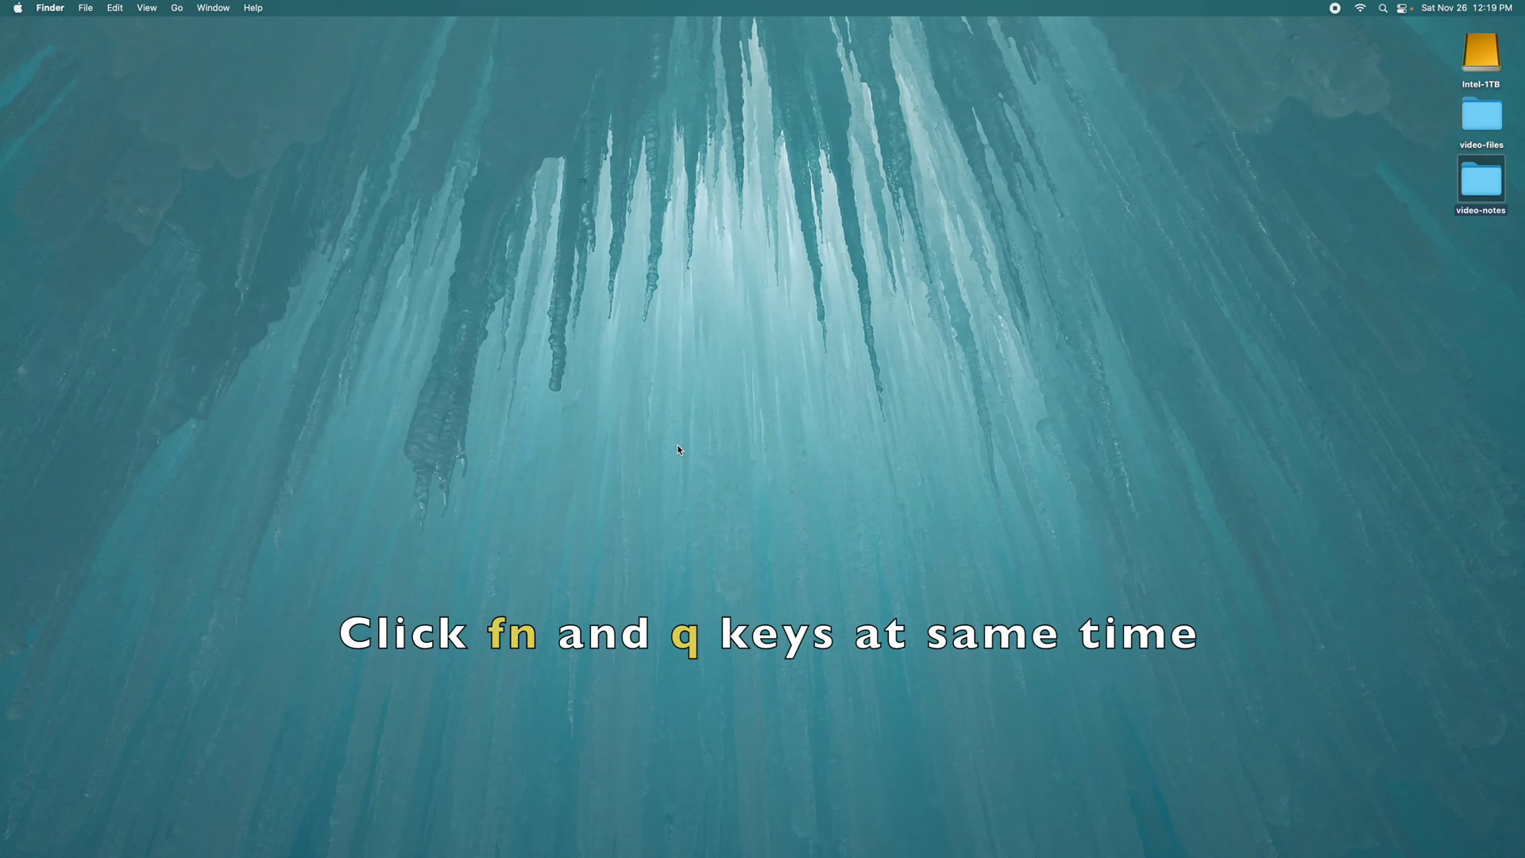
Step: Start a Quick Note titled 'quick test note #1', correcting the typo in the title
{"action": "key", "text": "fn+q"}
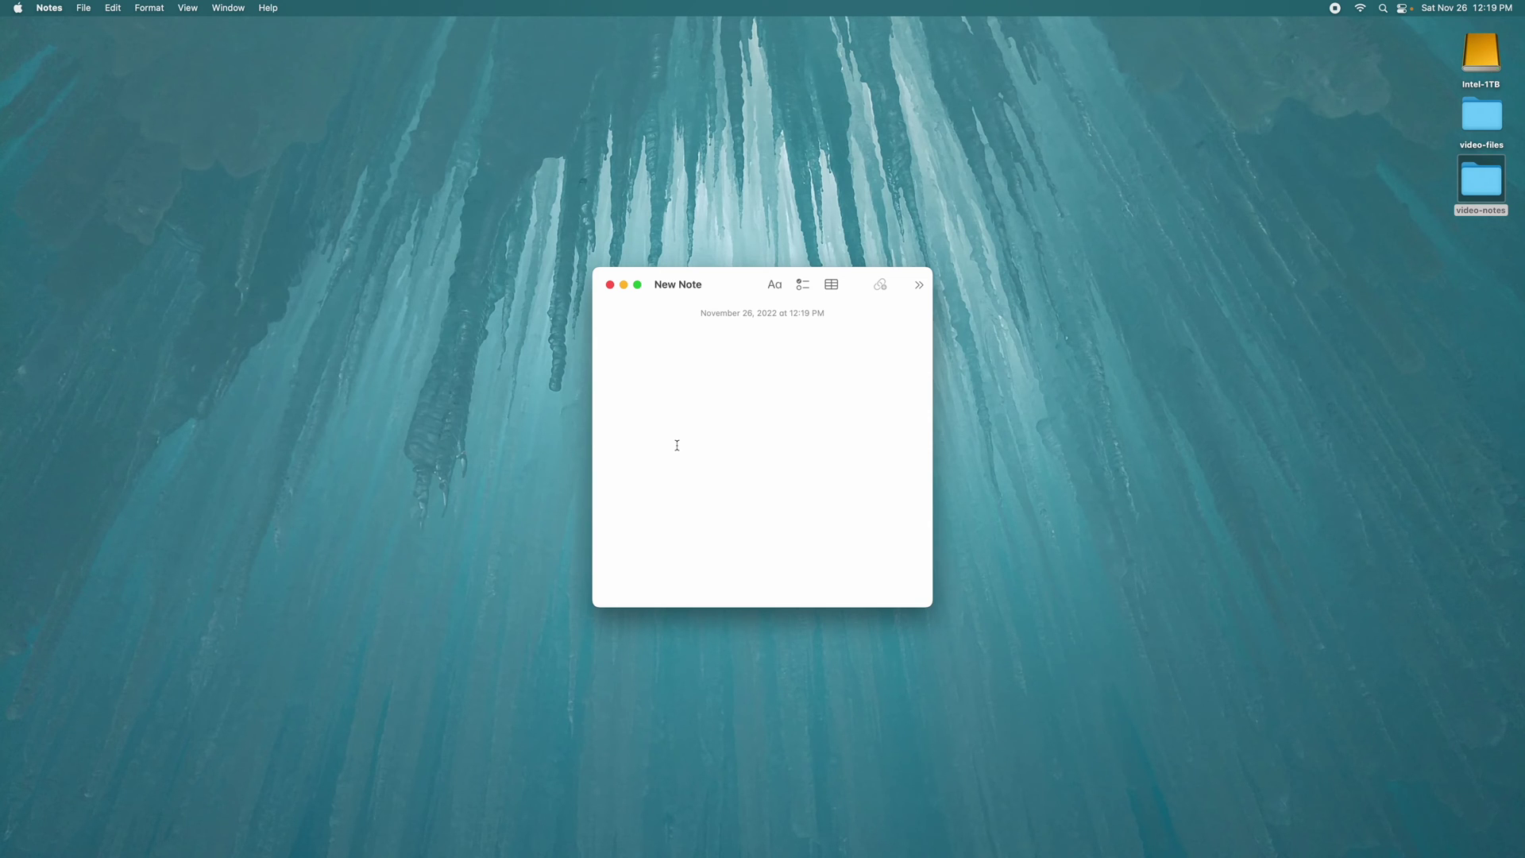
{"action": "type", "text": "quick test note f#!"}
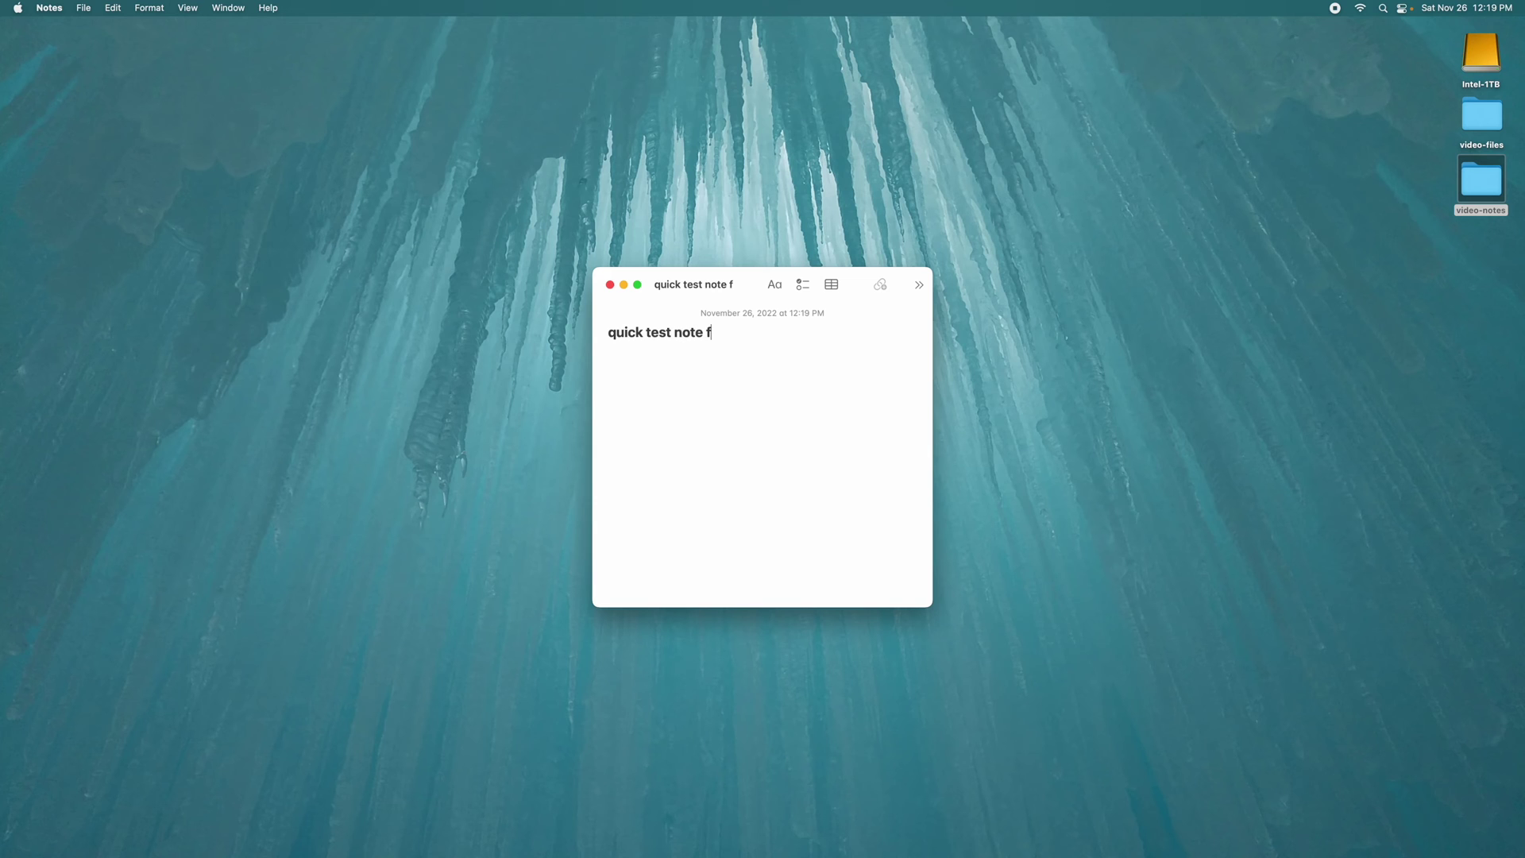
{"action": "key", "text": "BackSpace"}
{"action": "key", "text": "BackSpace"}
{"action": "key", "text": "BackSpace"}
{"action": "type", "text": "#1"}
{"action": "key", "text": "Return"}
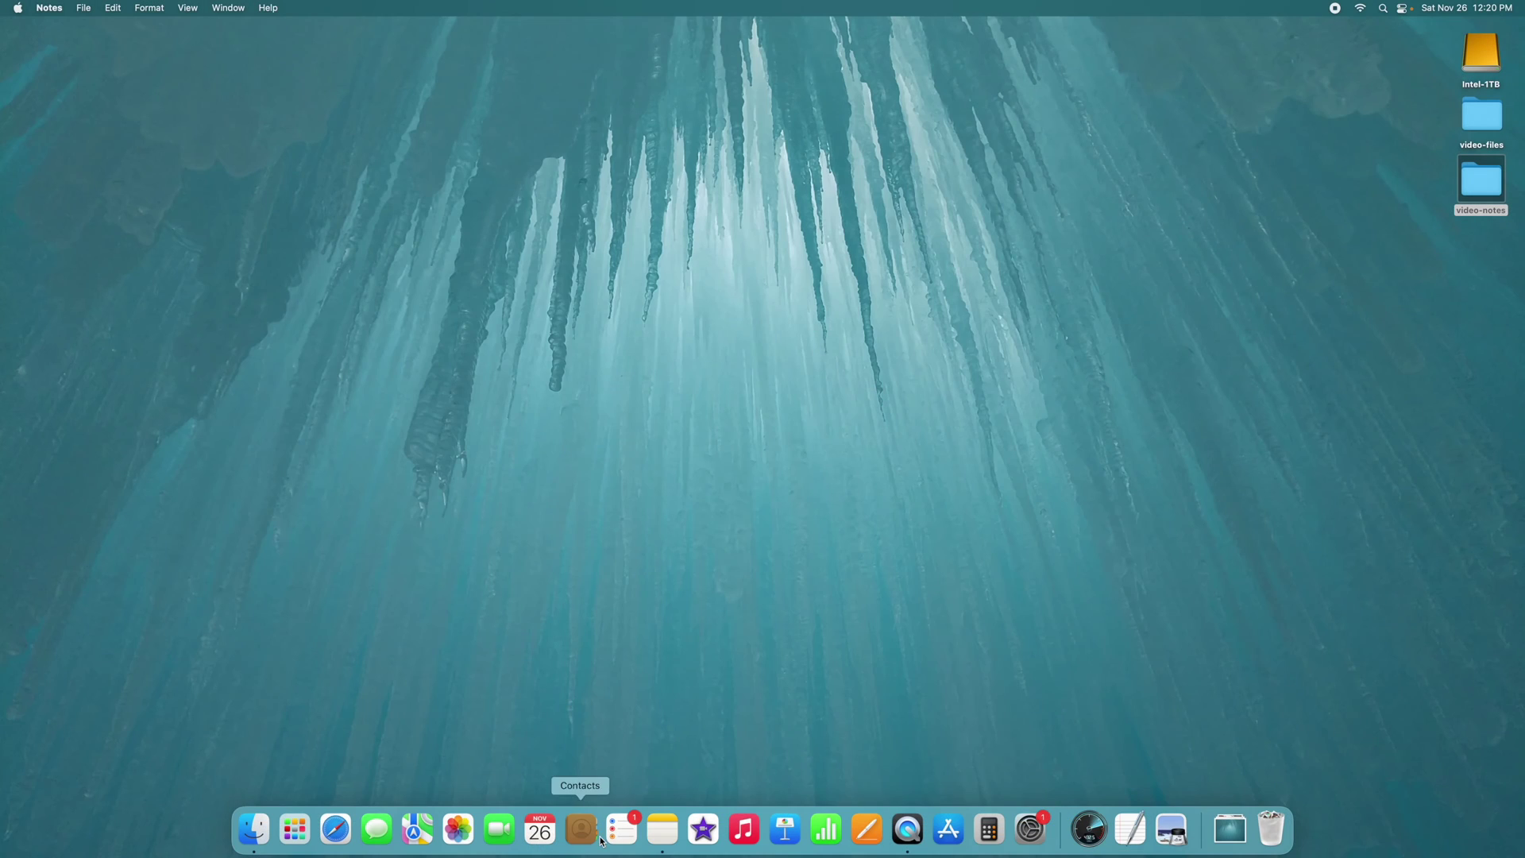
Step: Move quick test note #1 from Quick Notes into Testing Folder and check it there
{"action": "left_click", "coordinate": [663, 829]}
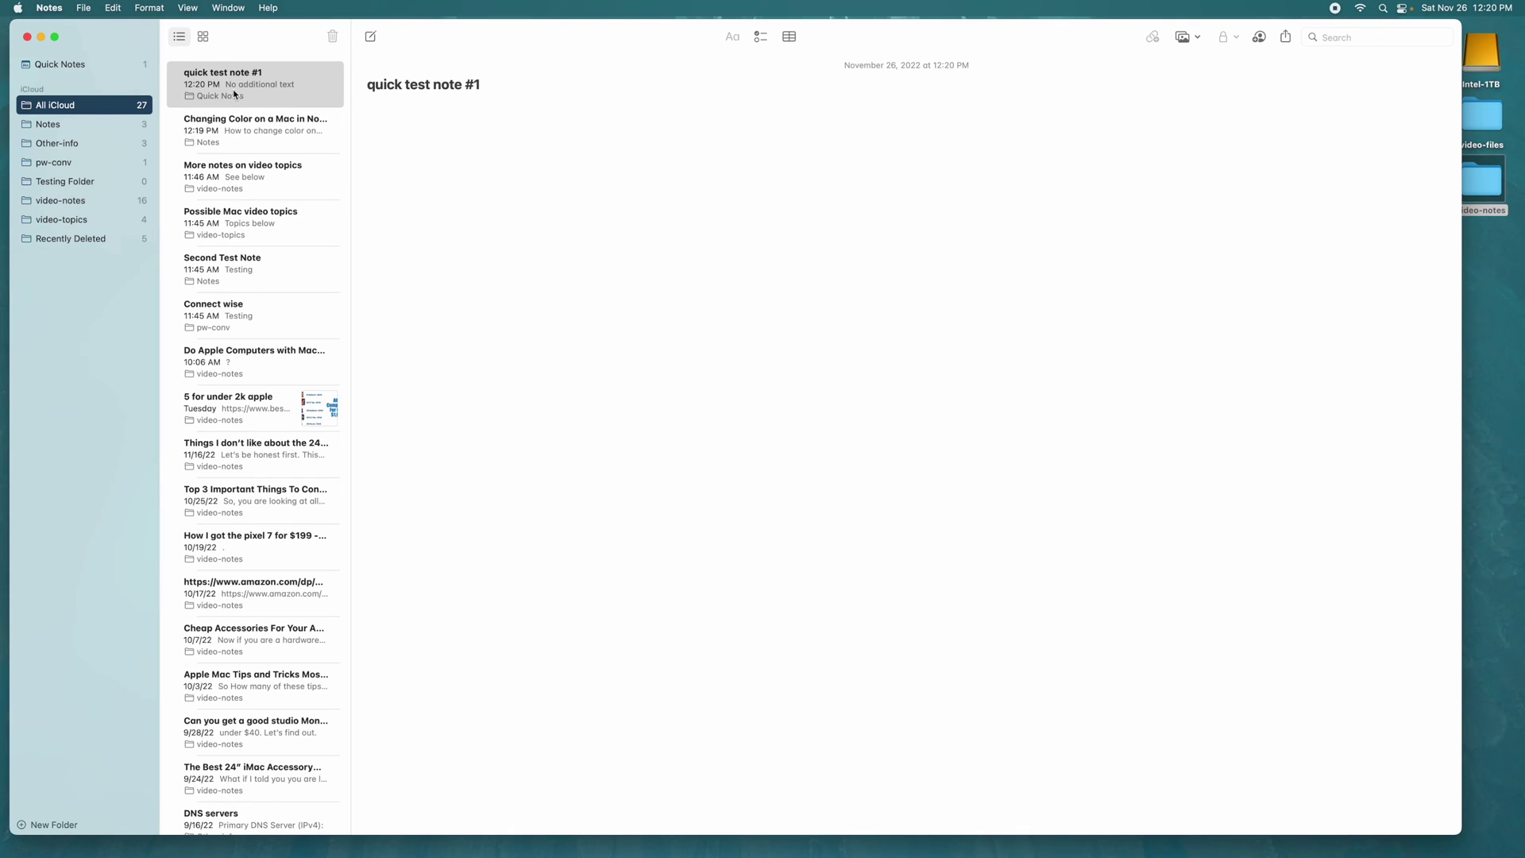
{"action": "left_click", "coordinate": [70, 66]}
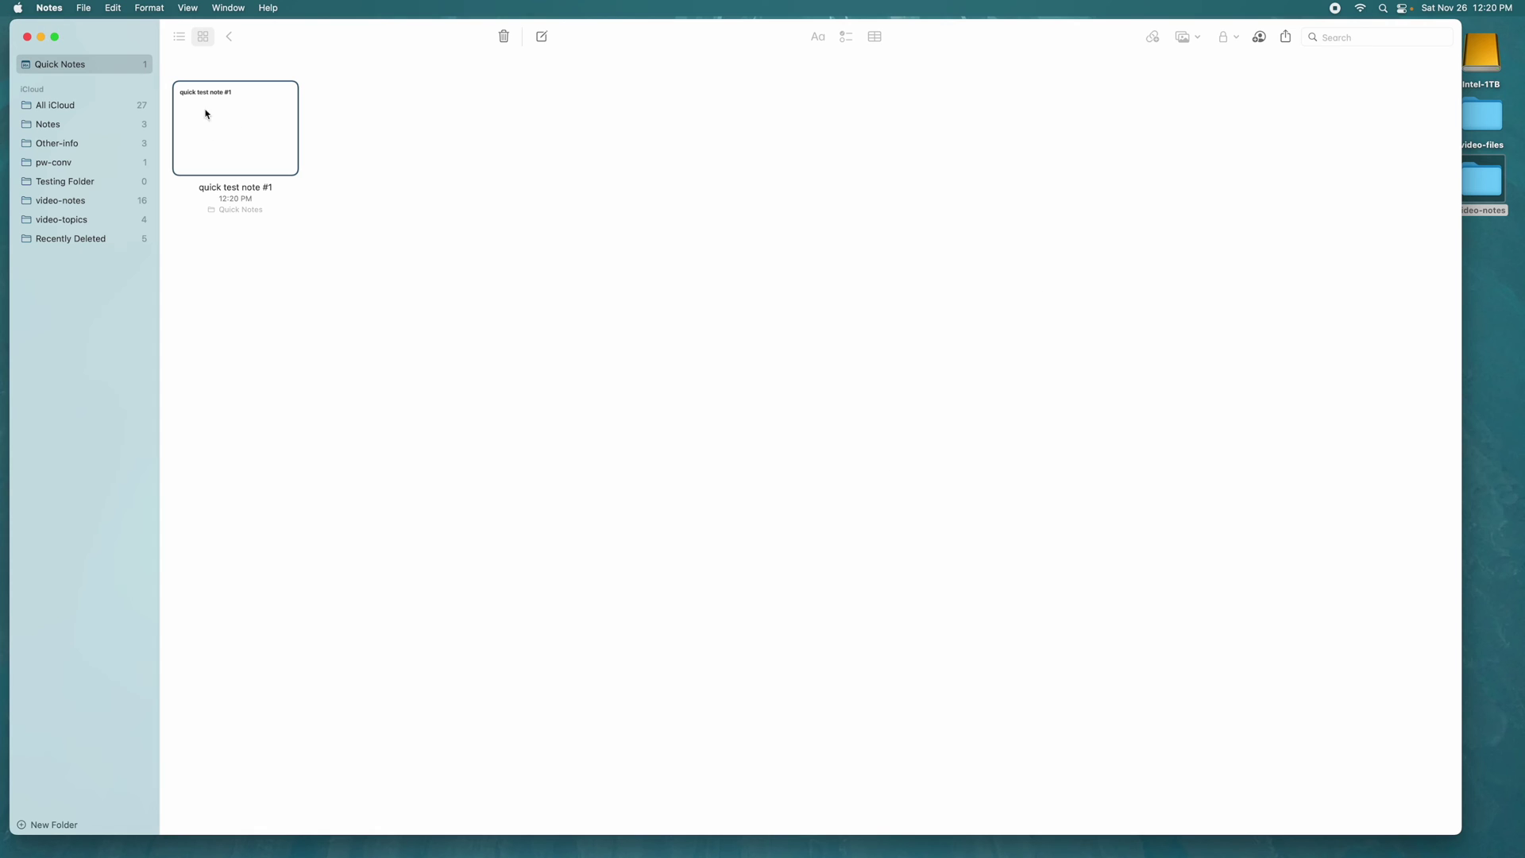
{"action": "left_click_drag", "start_coordinate": [216, 118], "coordinate": [102, 181]}
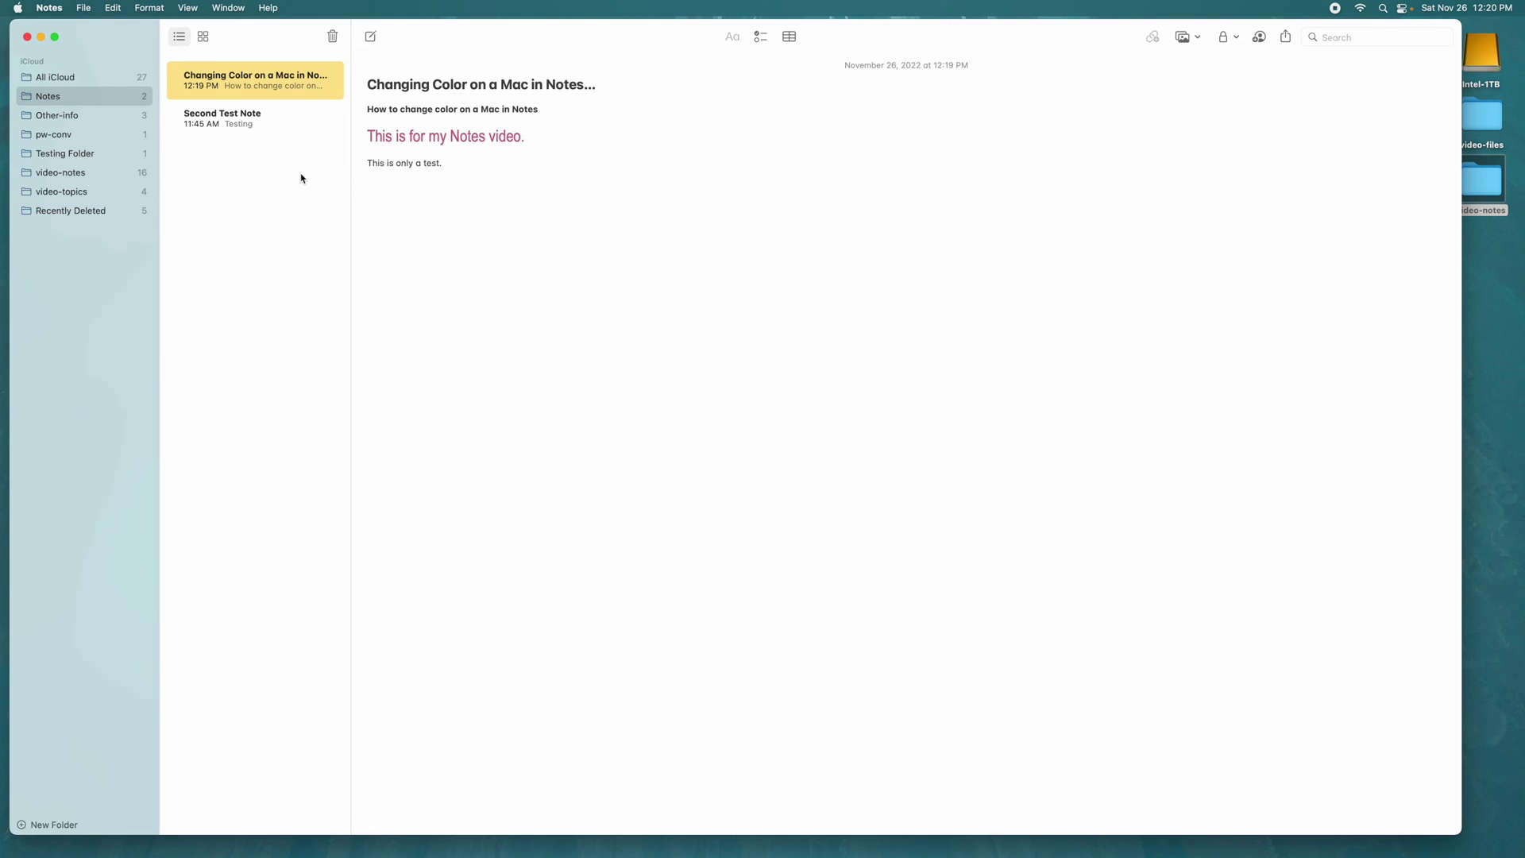
{"action": "left_click", "coordinate": [79, 154]}
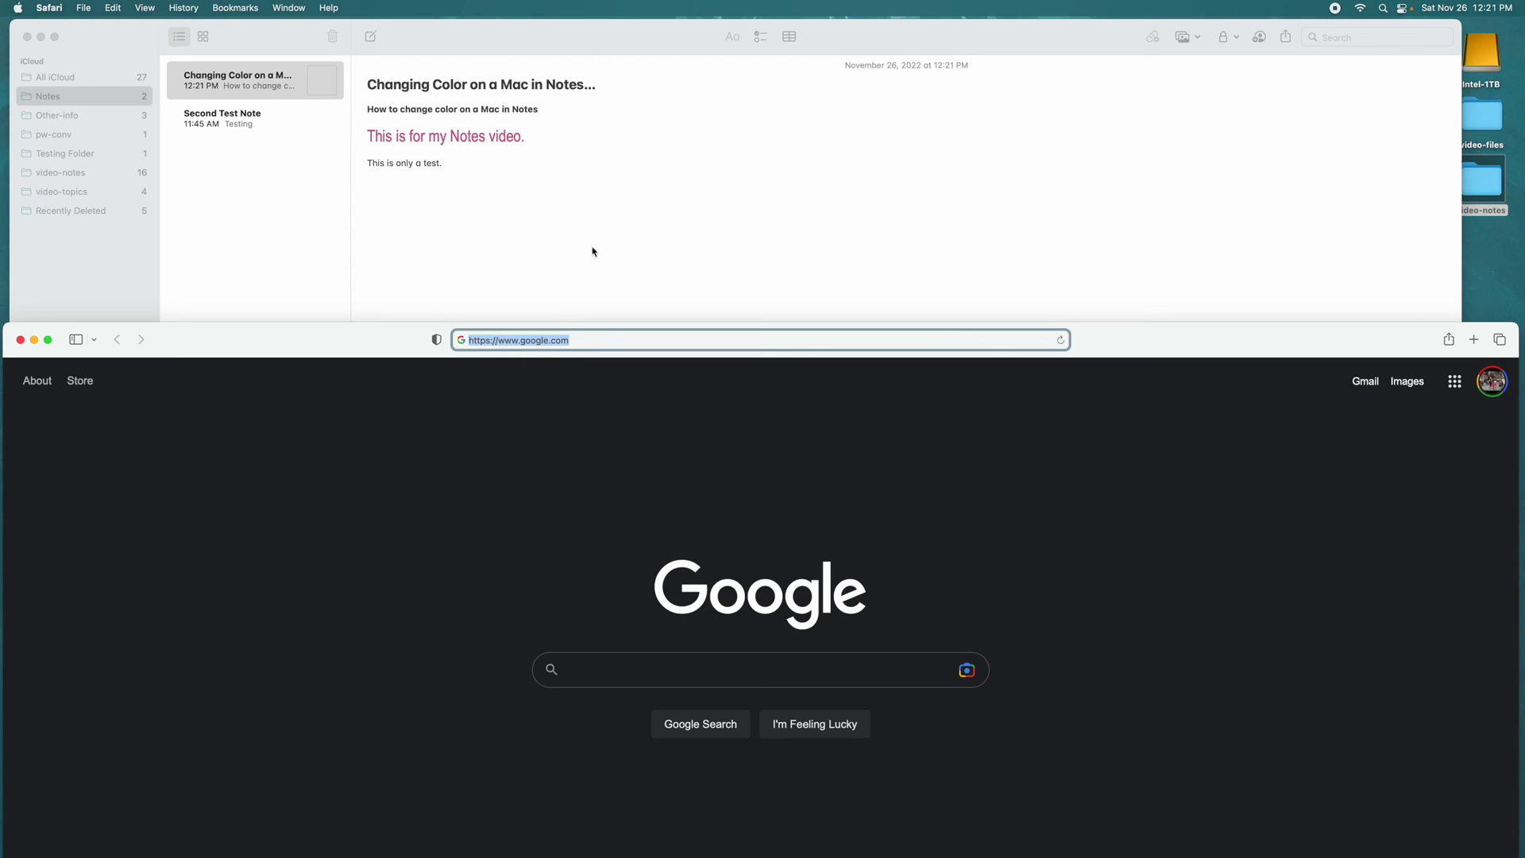
Step: Drag the Google URL from Safari's address bar into the note below 'This is only a test.'
{"action": "left_click", "coordinate": [505, 340]}
{"action": "left_click_drag", "start_coordinate": [573, 343], "coordinate": [468, 341]}
{"action": "left_click", "coordinate": [496, 310]}
{"action": "left_click_drag", "start_coordinate": [524, 247], "coordinate": [524, 247]}
{"action": "left_click", "coordinate": [672, 290]}
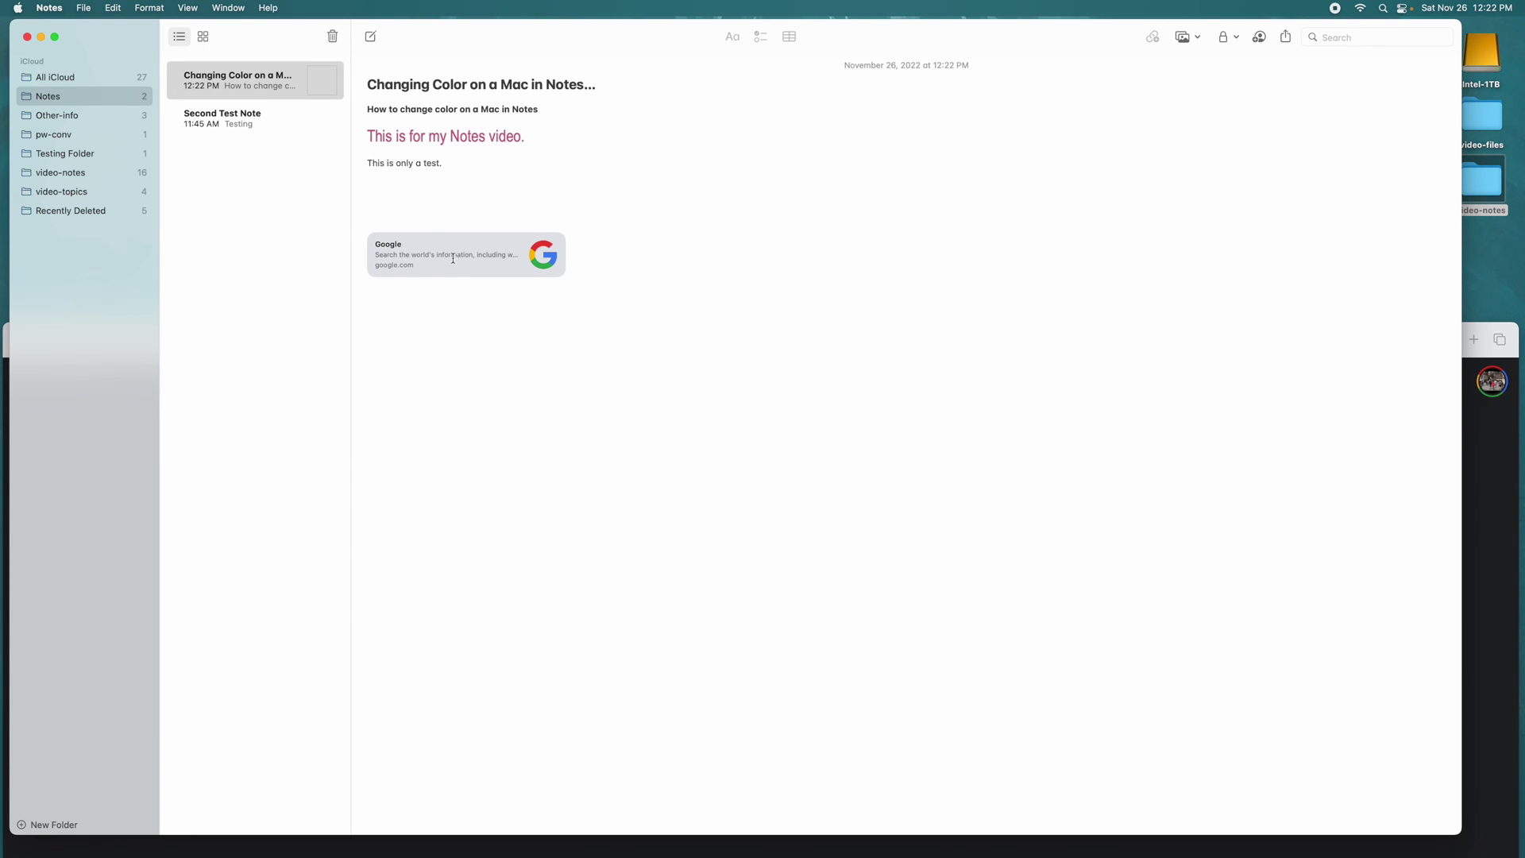
{"action": "left_click", "coordinate": [450, 327]}
Step: Drag 'test doc now' from the video-notes folder into the note as a Pages card
{"action": "double_click", "coordinate": [1479, 191]}
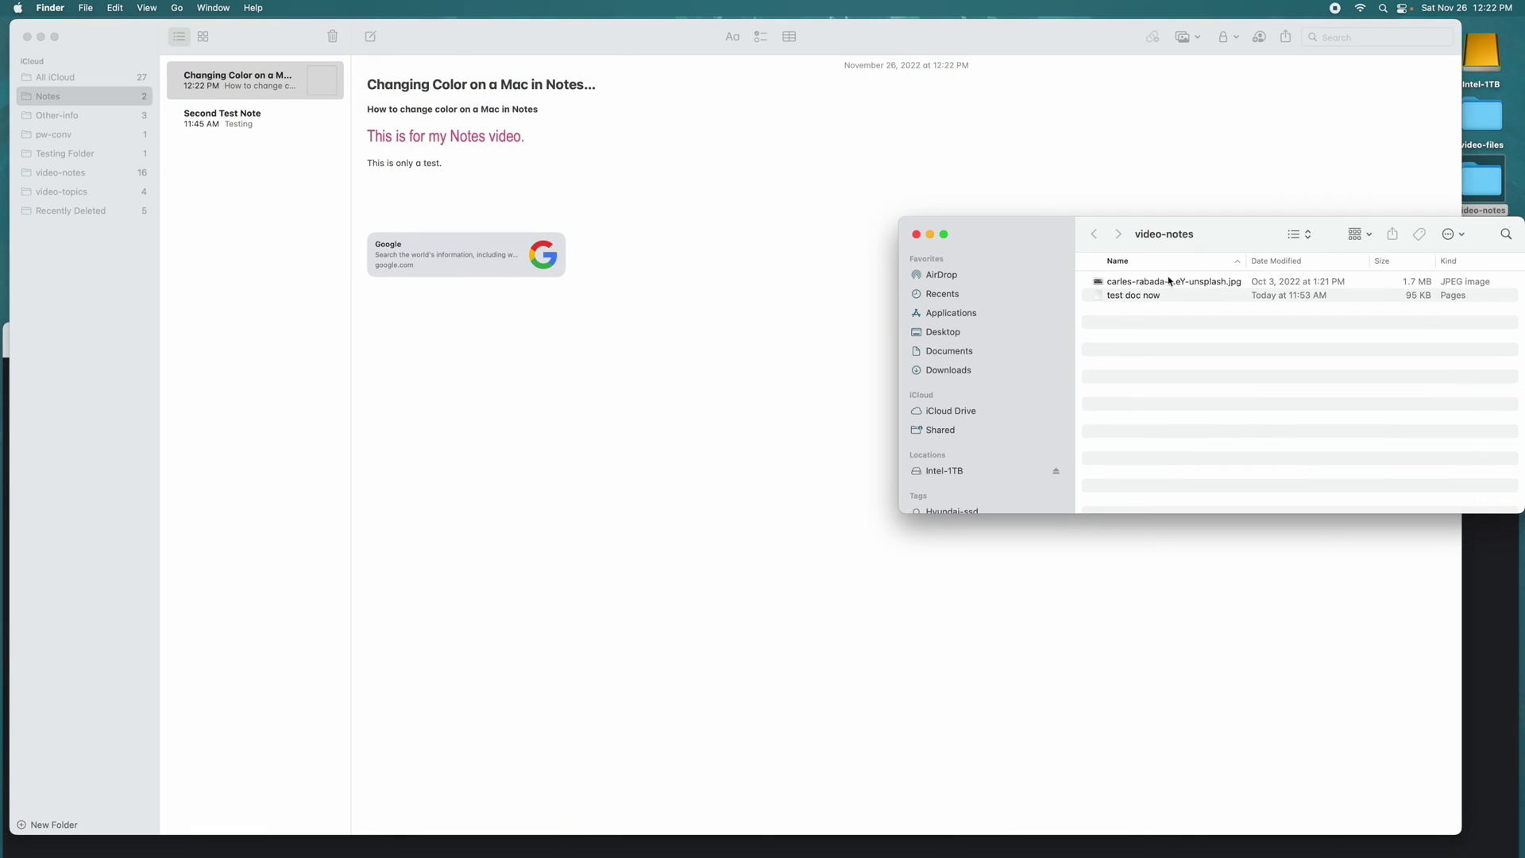
{"action": "left_click", "coordinate": [1137, 296]}
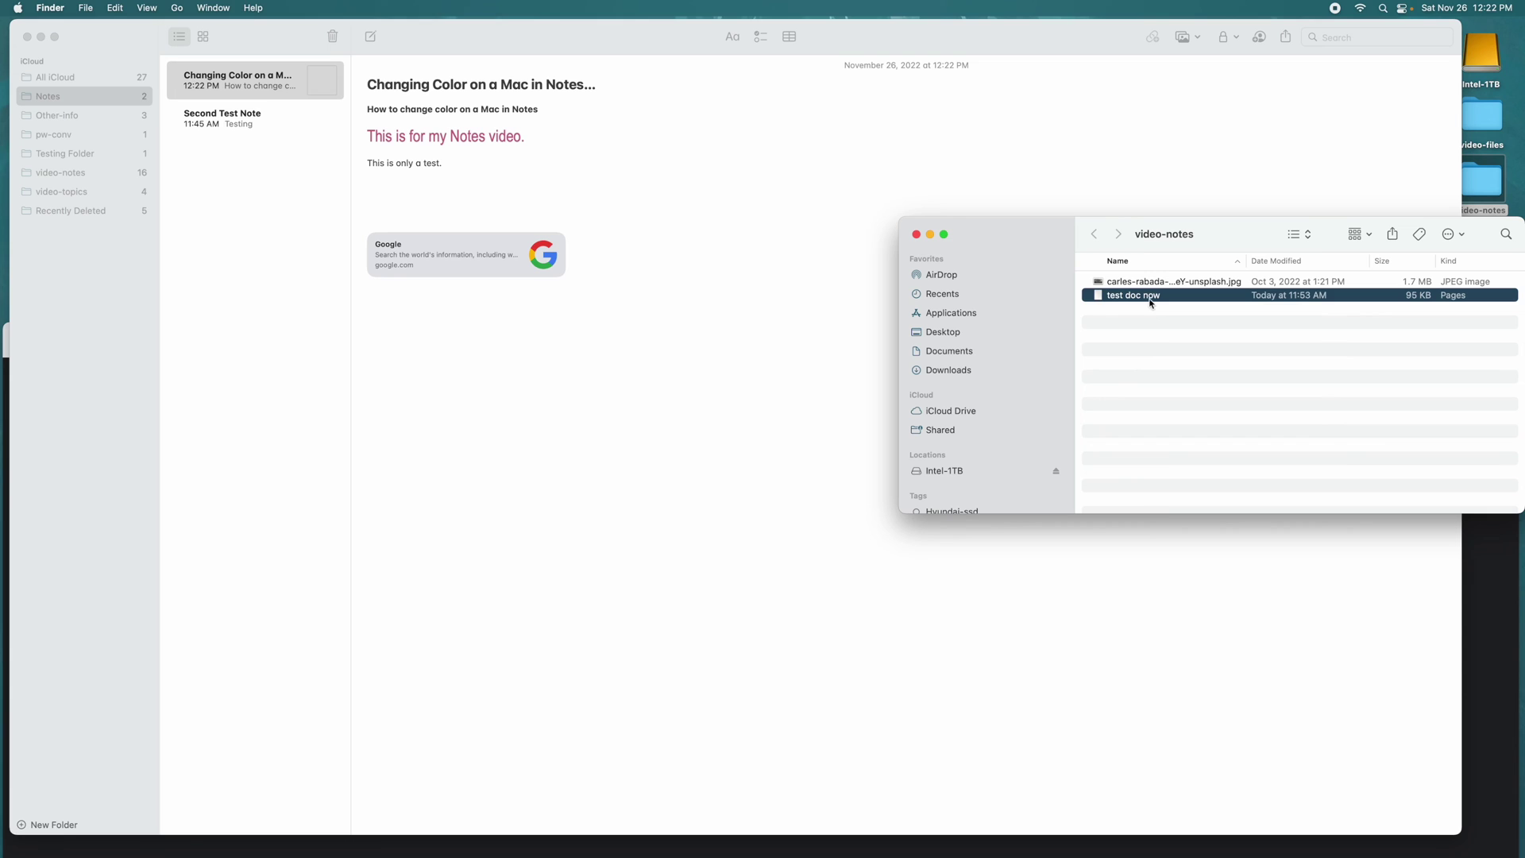
{"action": "left_click_drag", "start_coordinate": [1149, 302], "coordinate": [613, 357]}
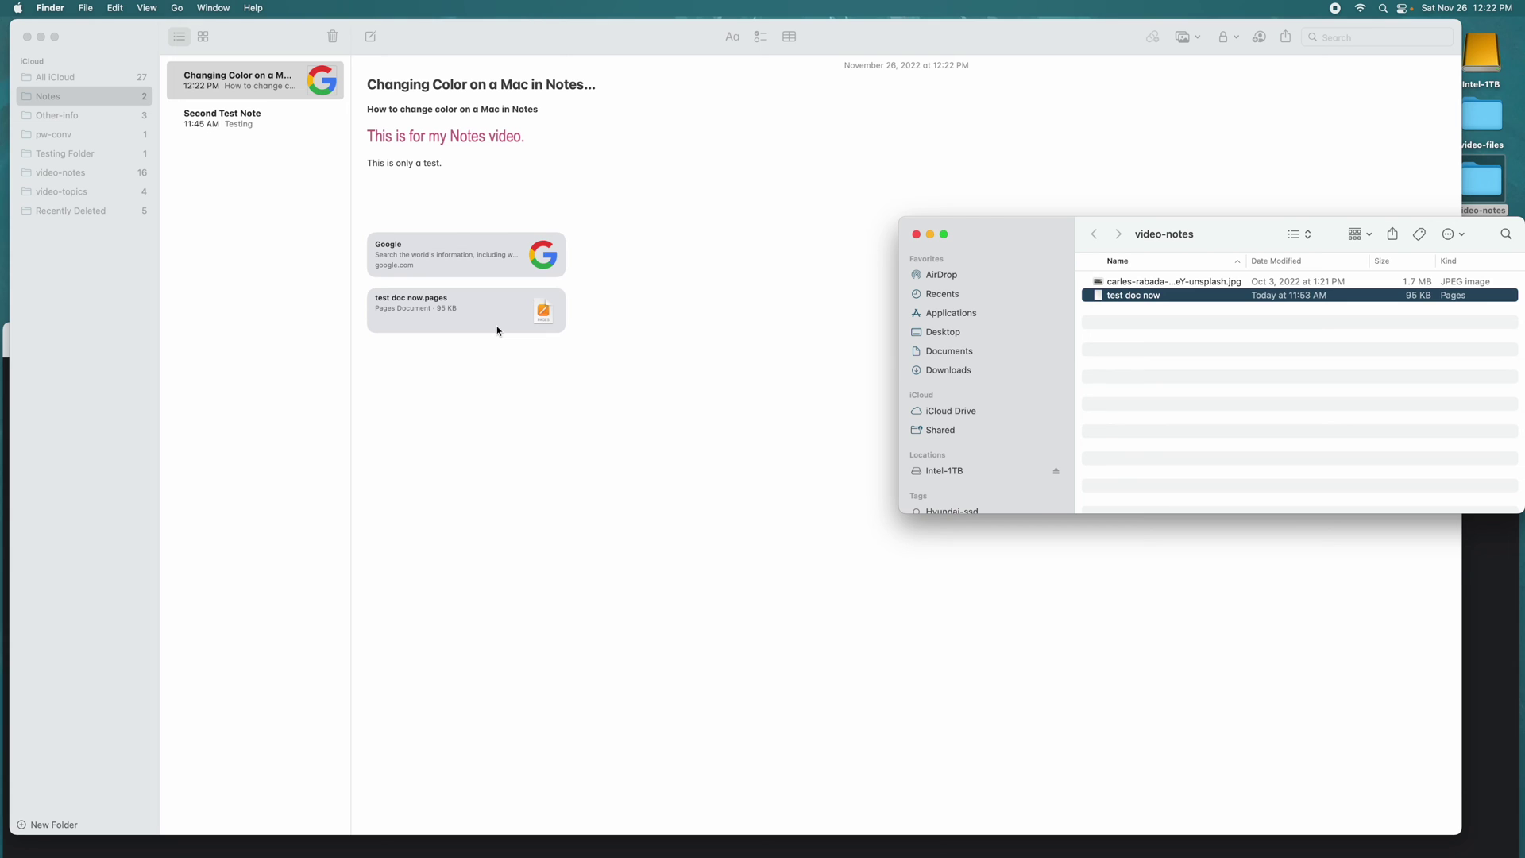
{"action": "left_click", "coordinate": [520, 317]}
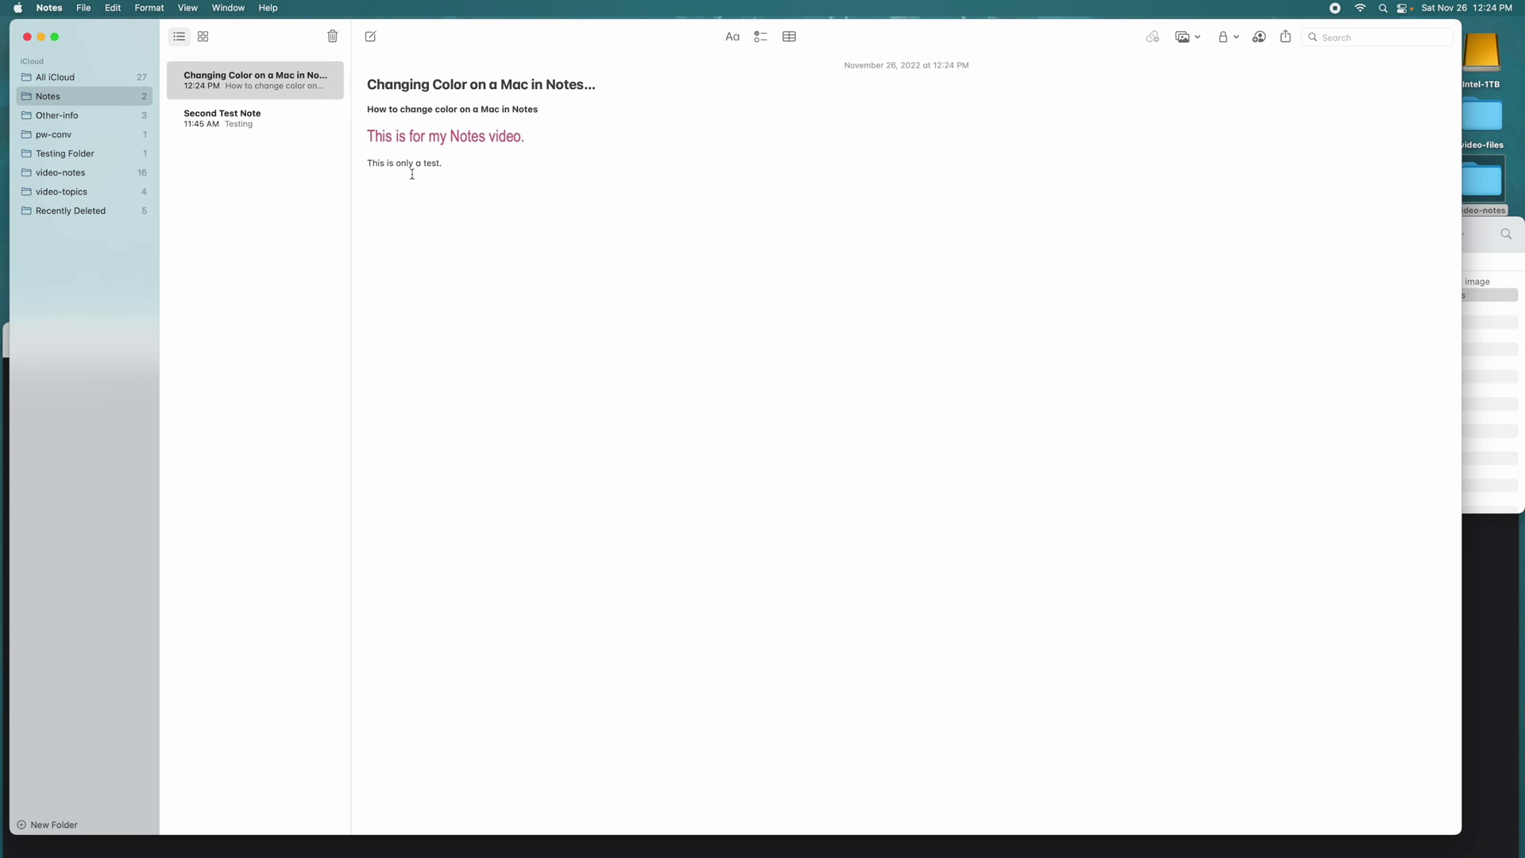
Step: Build a bulleted list One, Two, Three with Four indented under Three
{"action": "left_click", "coordinate": [733, 37]}
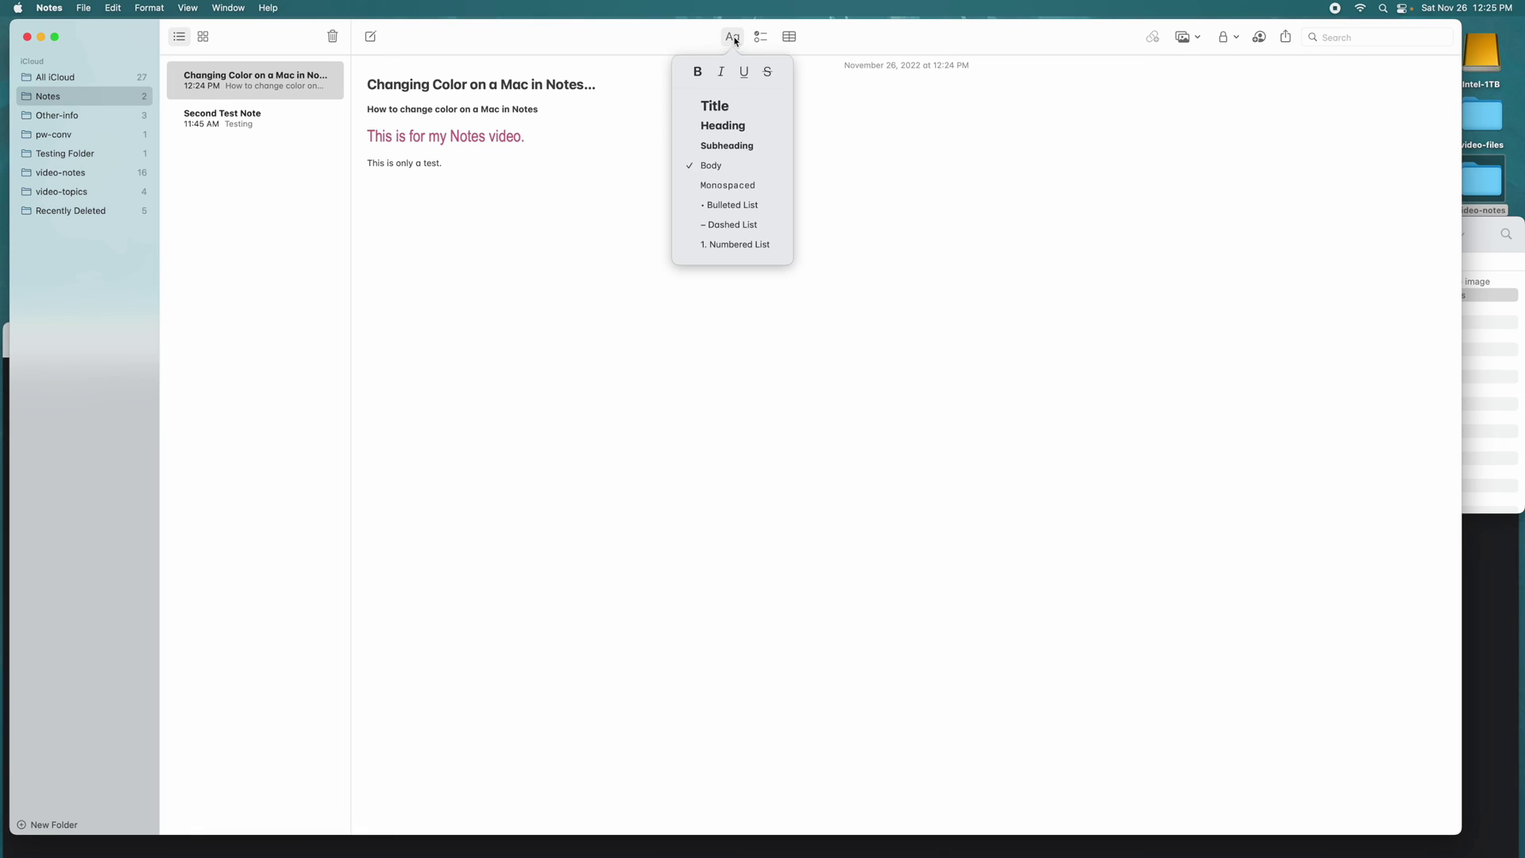
{"action": "left_click", "coordinate": [738, 213]}
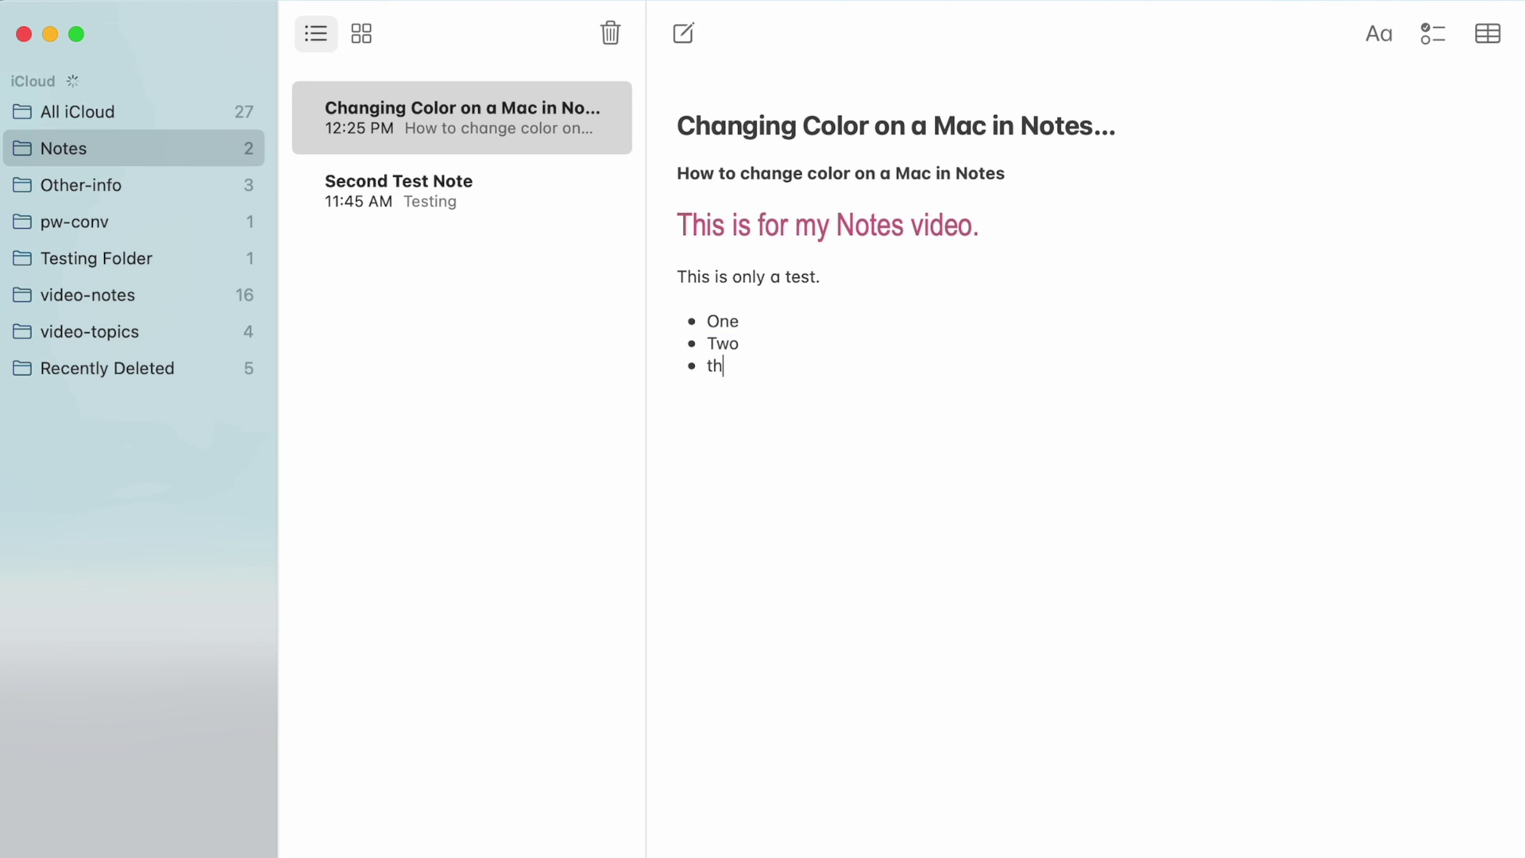
{"action": "type", "text": "four"}
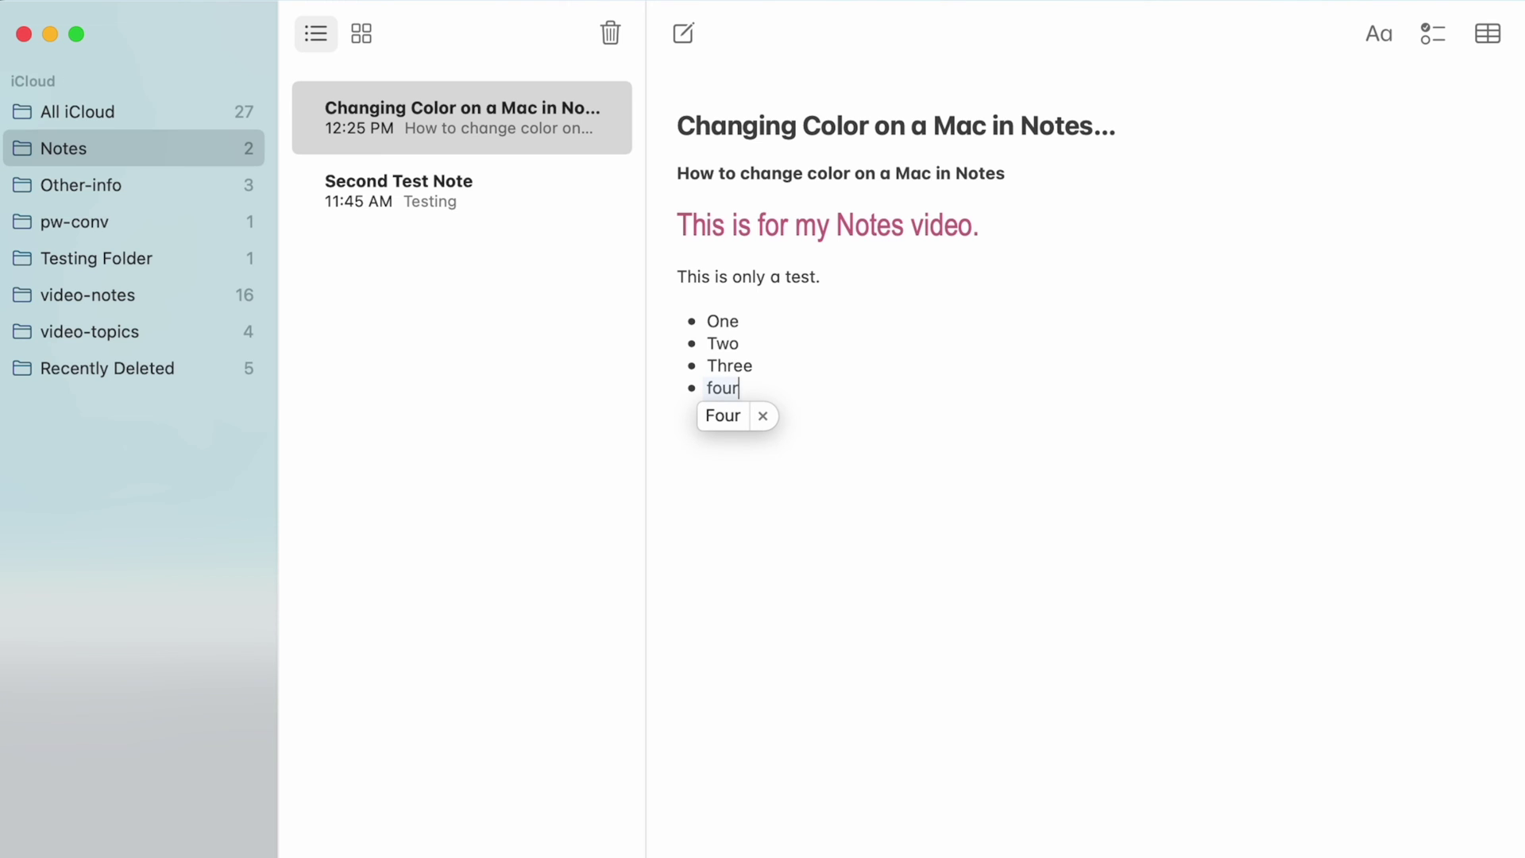
{"action": "key", "text": "Tab"}
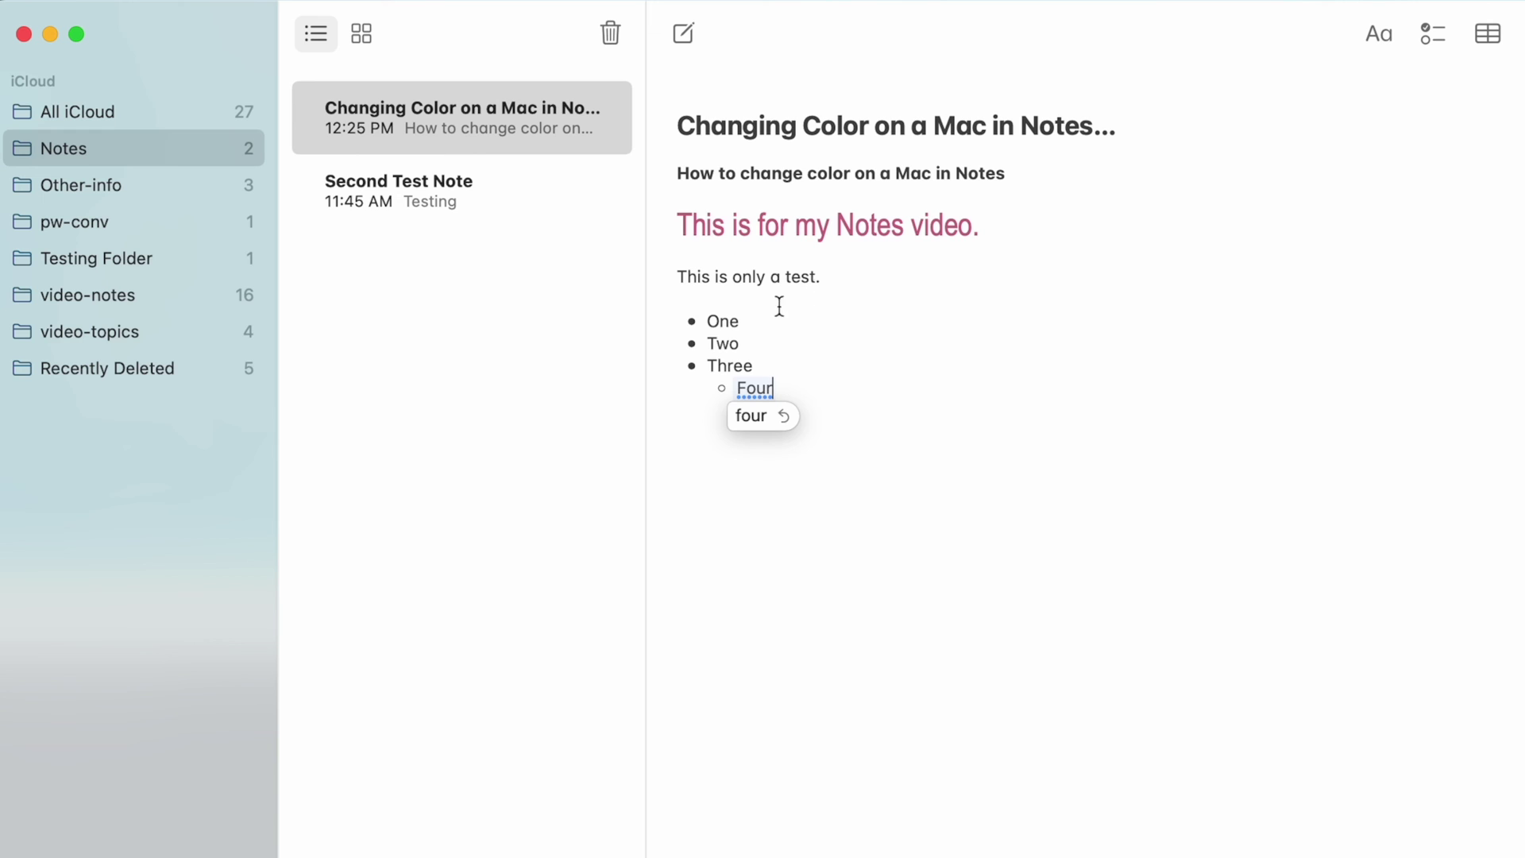
{"action": "left_click", "coordinate": [749, 344]}
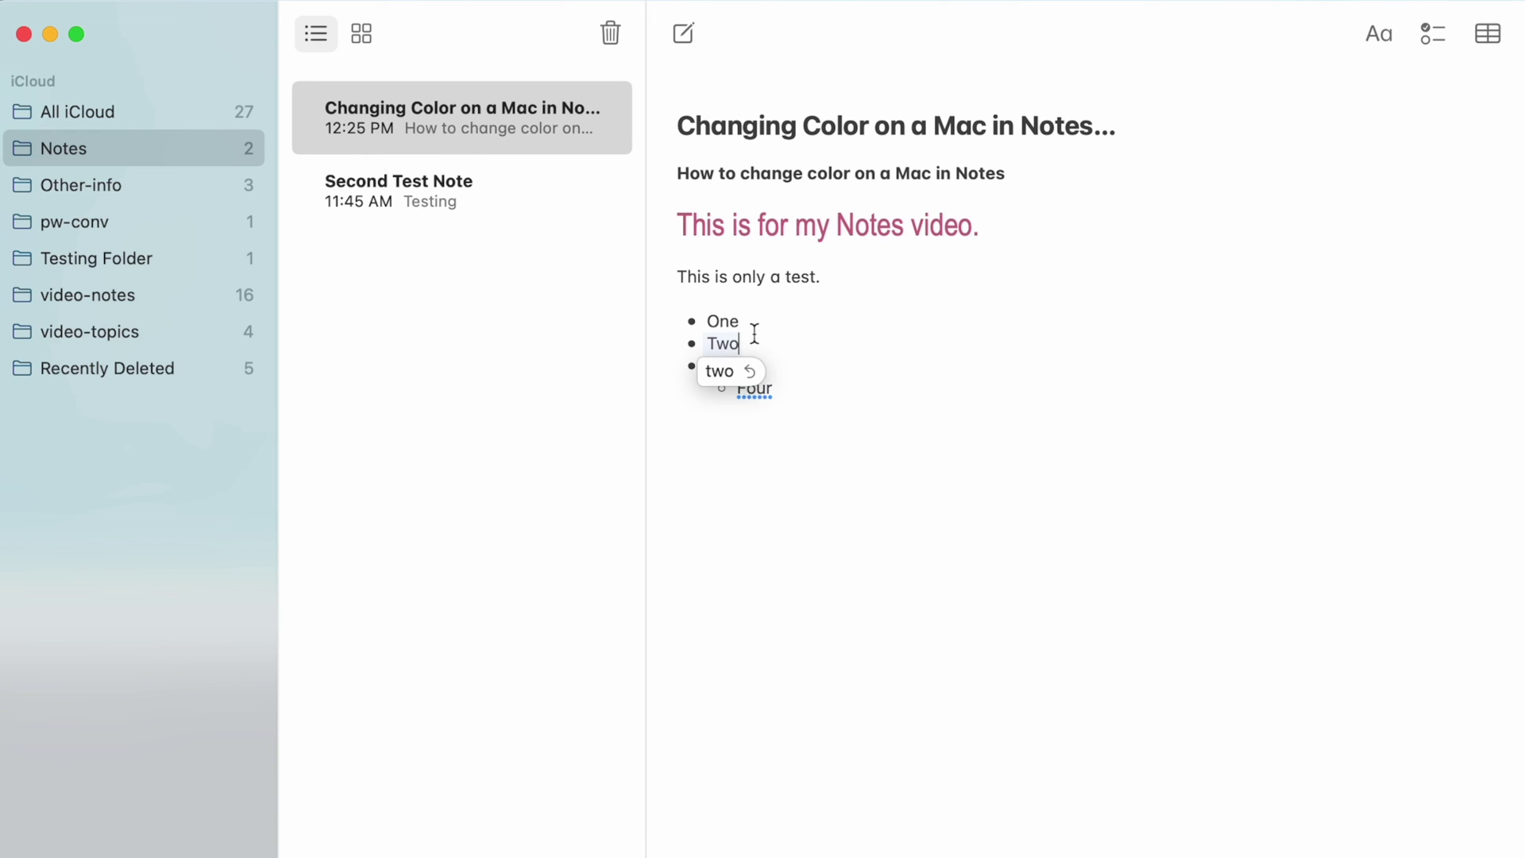
{"action": "key", "text": "Tab"}
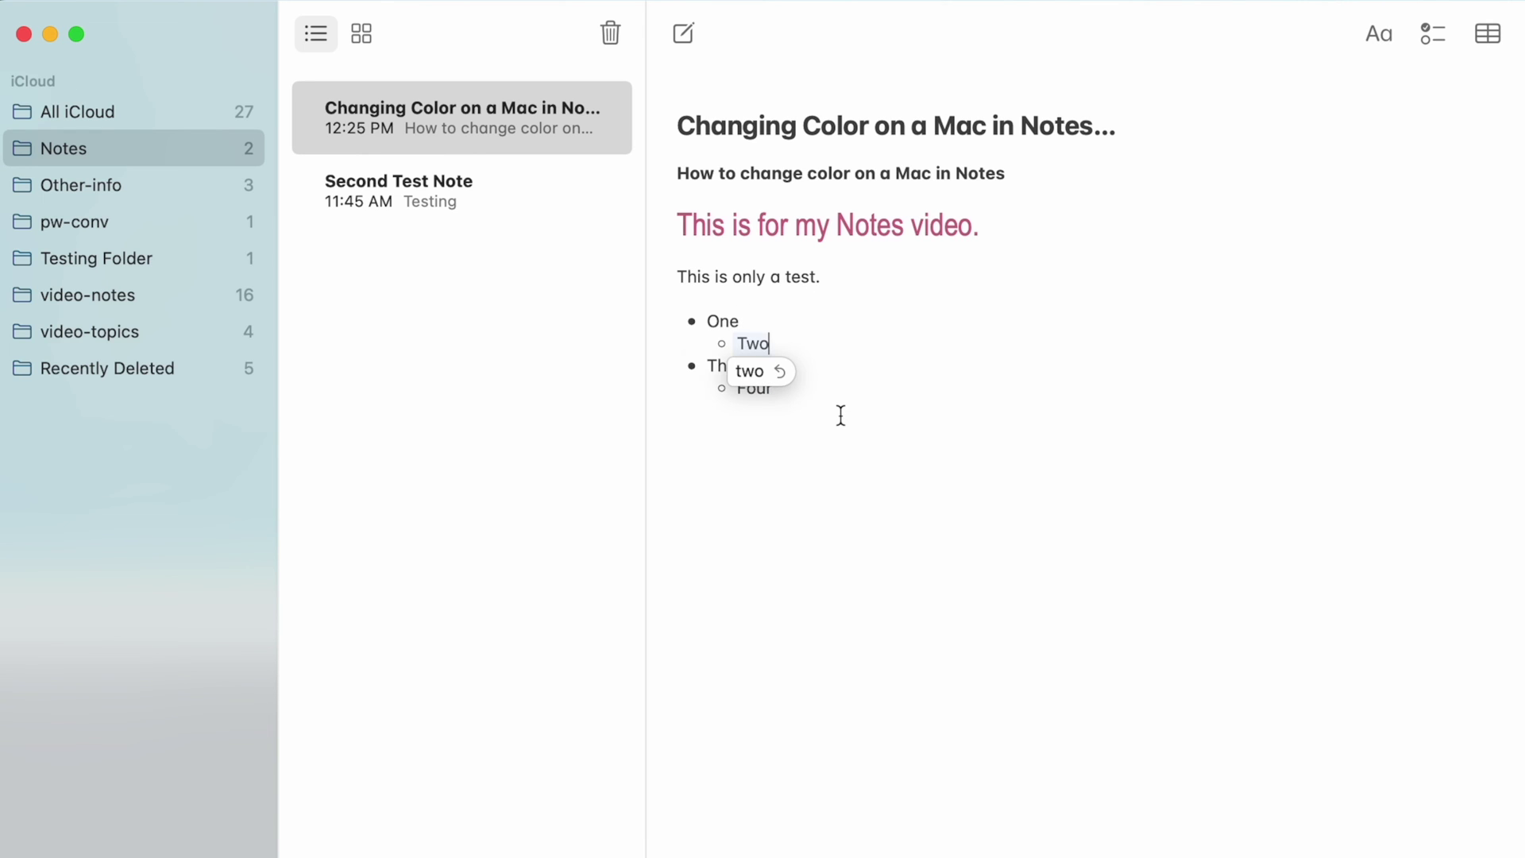
{"action": "left_click", "coordinate": [889, 506]}
{"action": "key", "text": "shift+Tab"}
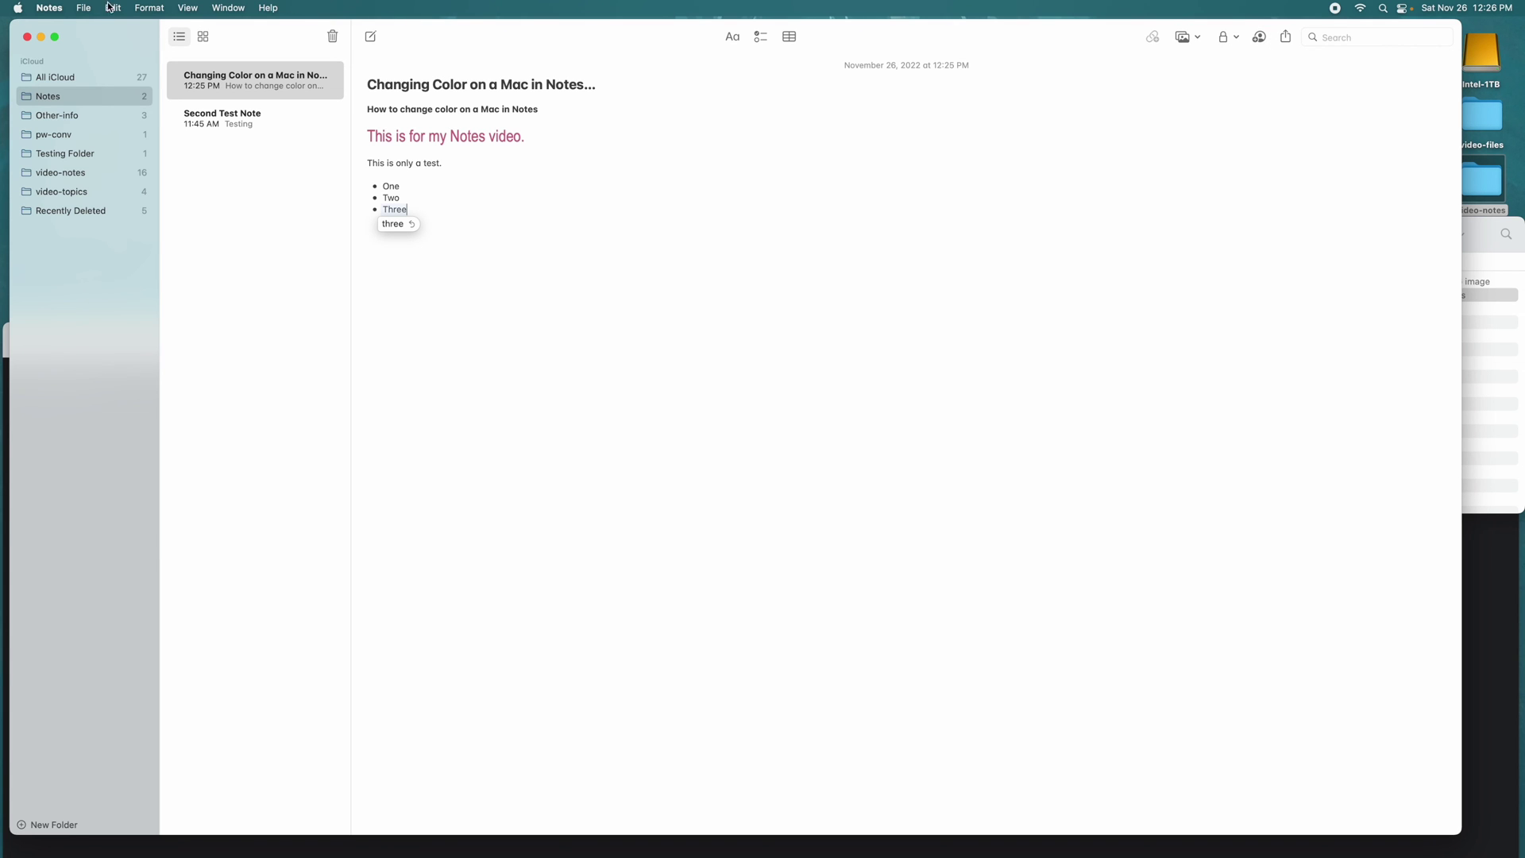
Step: Show the File menu's note actions, including Export as PDF and Print, from the Notes menu bar
{"action": "left_click", "coordinate": [49, 8]}
{"action": "mouse_move", "coordinate": [76, 11]}
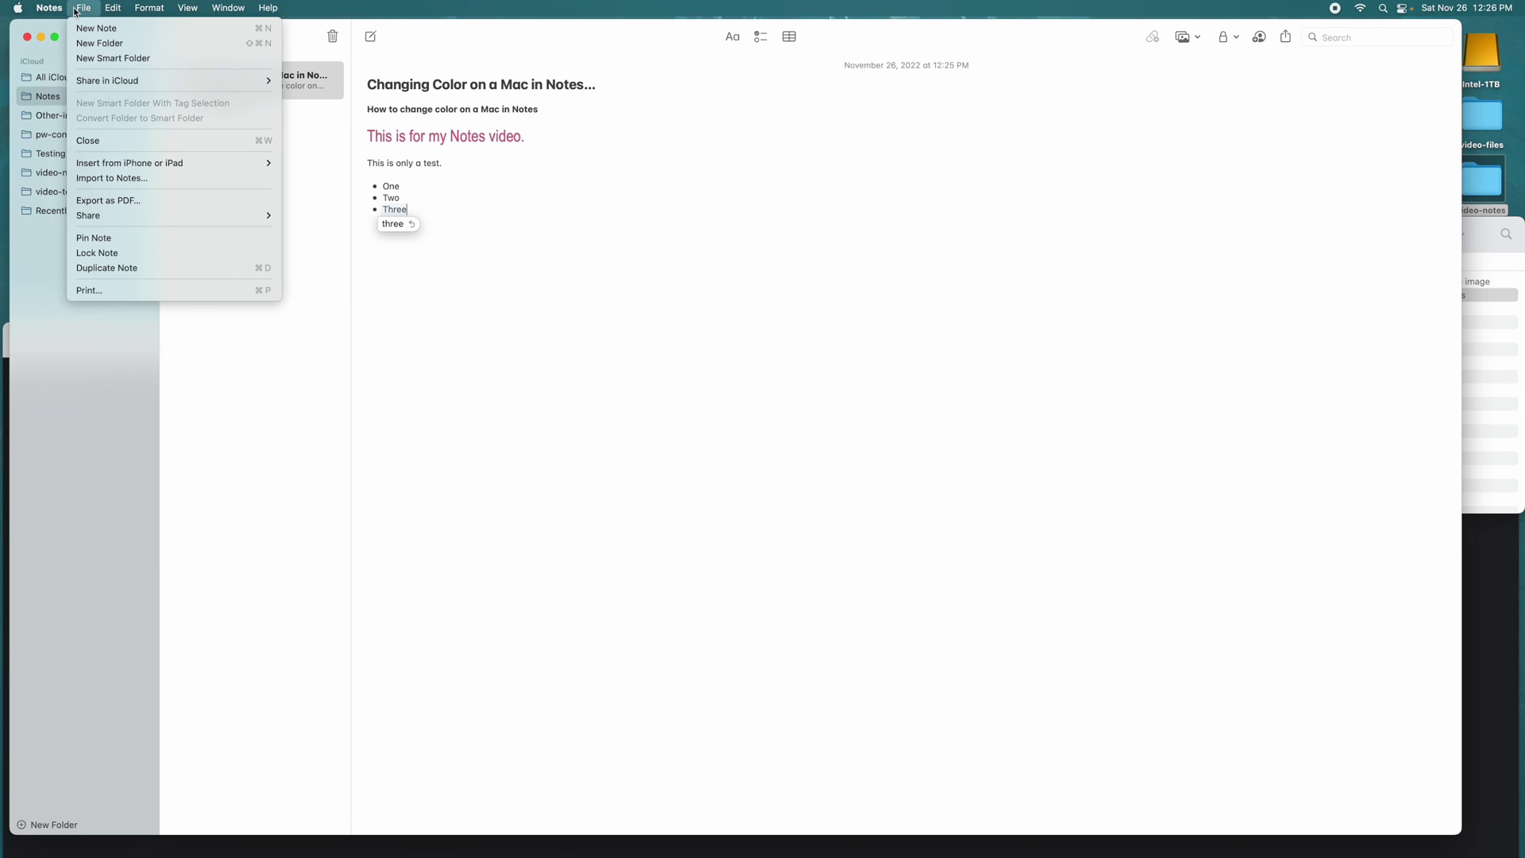